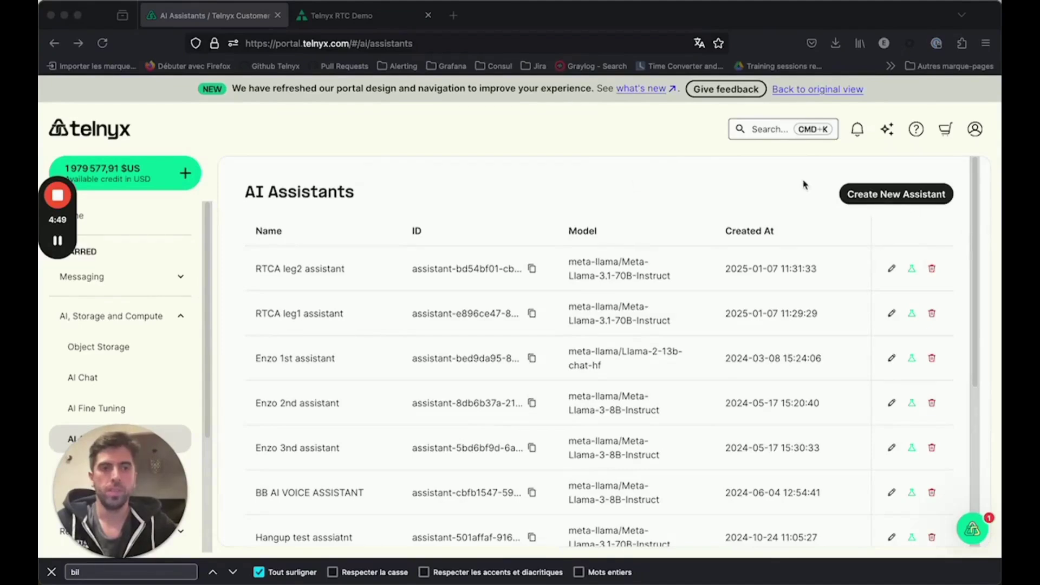
# Step: Start a new AI assistant named Live Translator using the meta-llama/Meta-Llama-3.1-70B-Instruct model
pyautogui.click(861, 197)
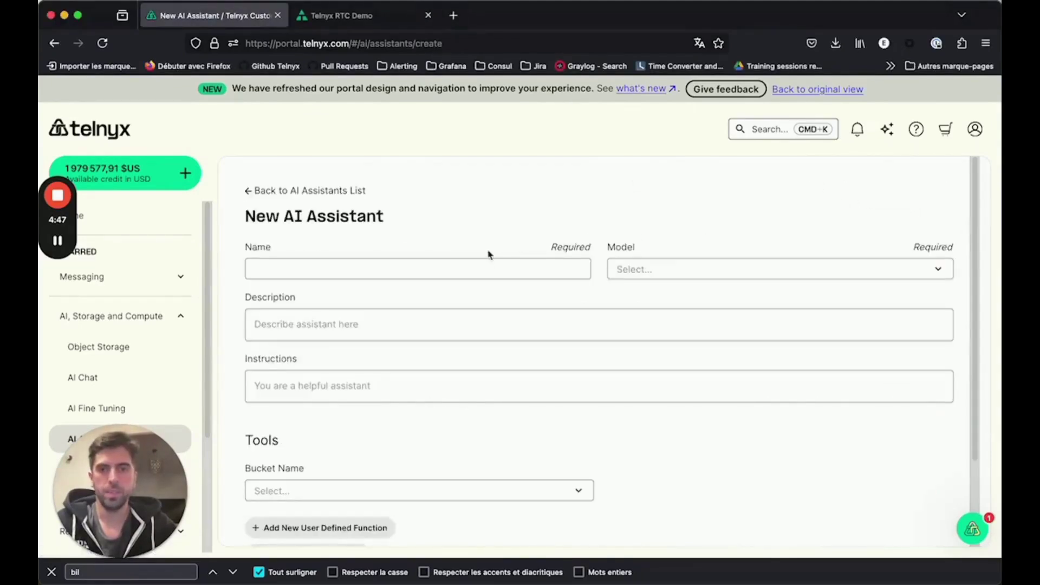
pyautogui.press('super+Tab')
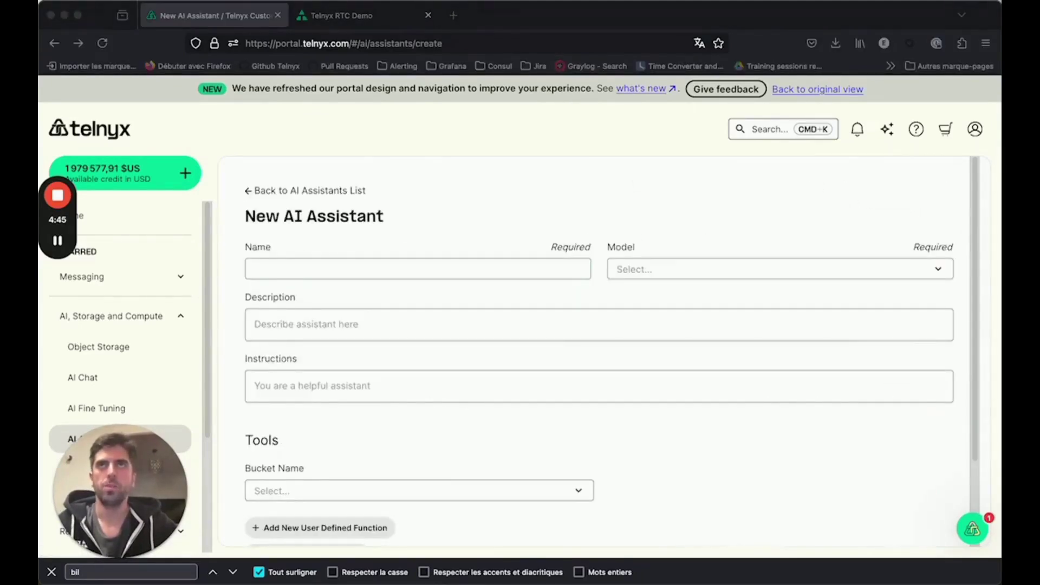
pyautogui.click(448, 263)
pyautogui.write('Live Translator')
pyautogui.click(721, 274)
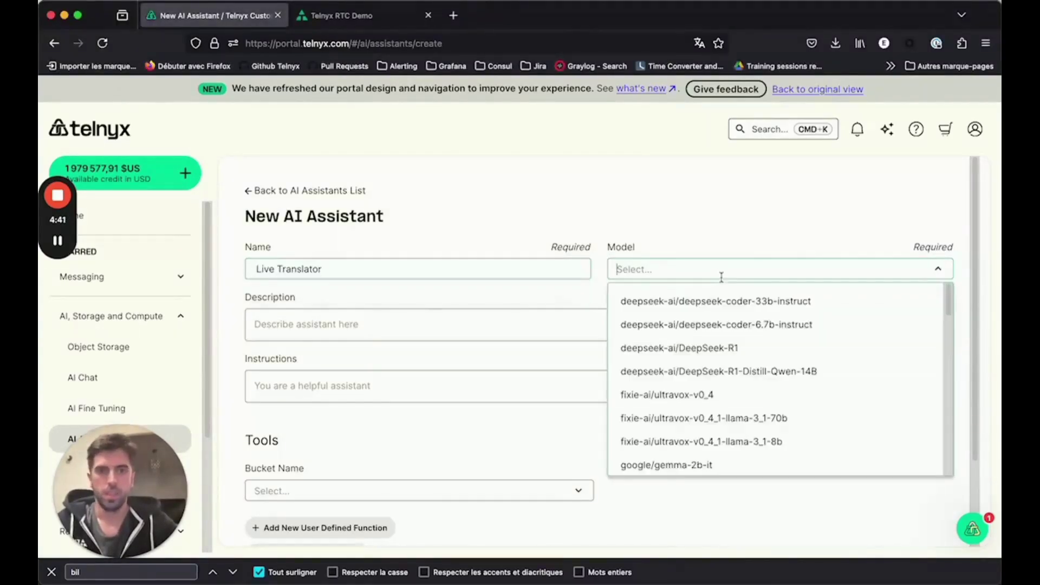
pyautogui.scroll(-5, 791, 373)
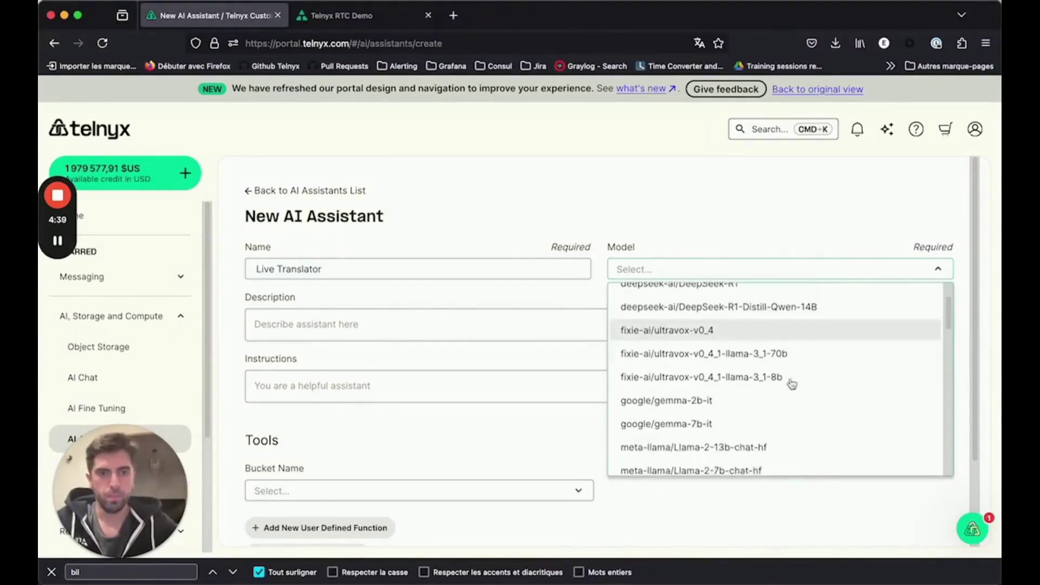
pyautogui.scroll(-1, 789, 386)
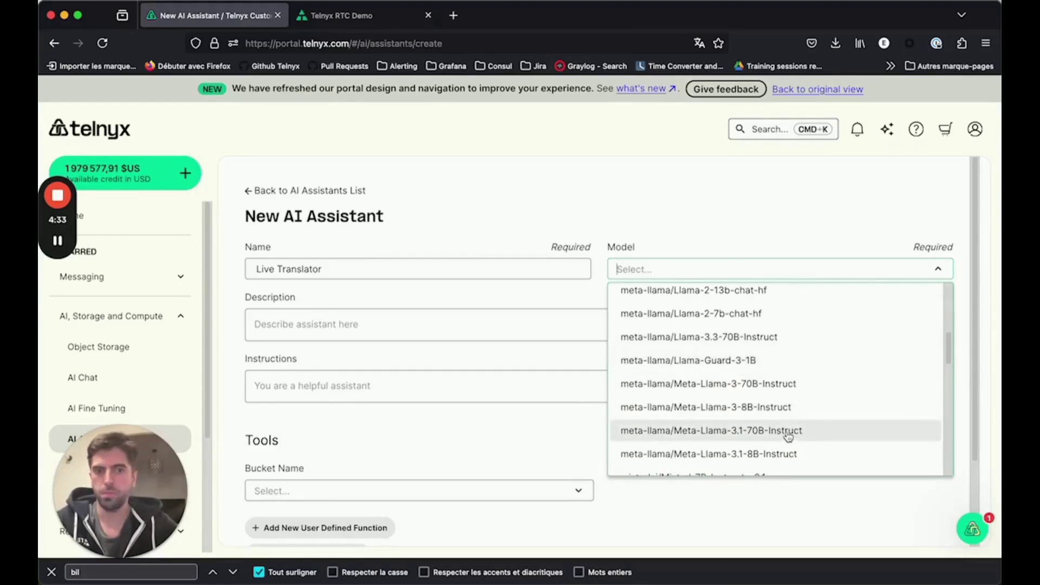
pyautogui.click(788, 433)
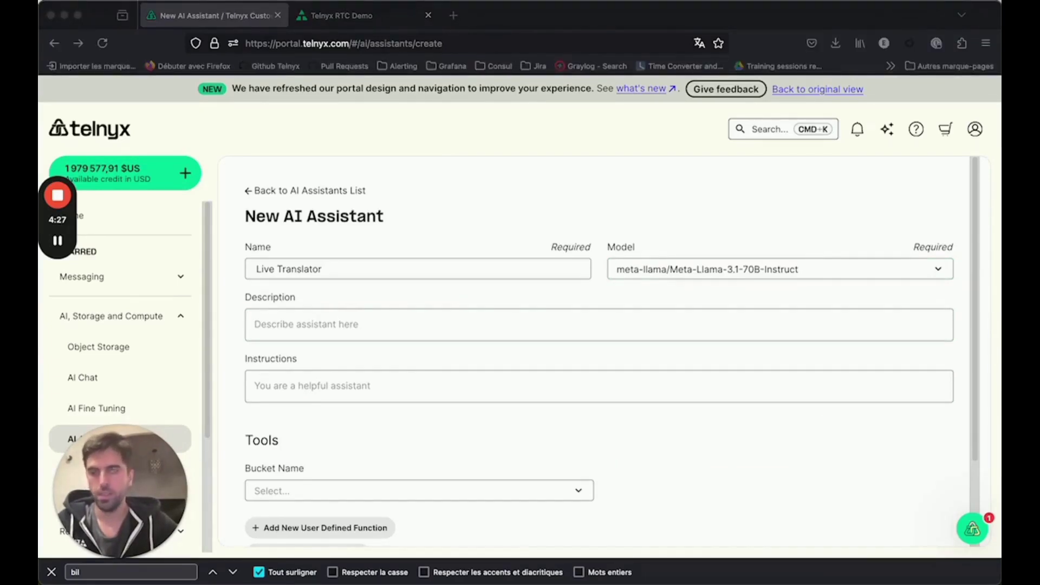
# Step: Enter expert translator instructions to ask for both languages and respond only with the translation of each message, and create the assistant
pyautogui.click(279, 385)
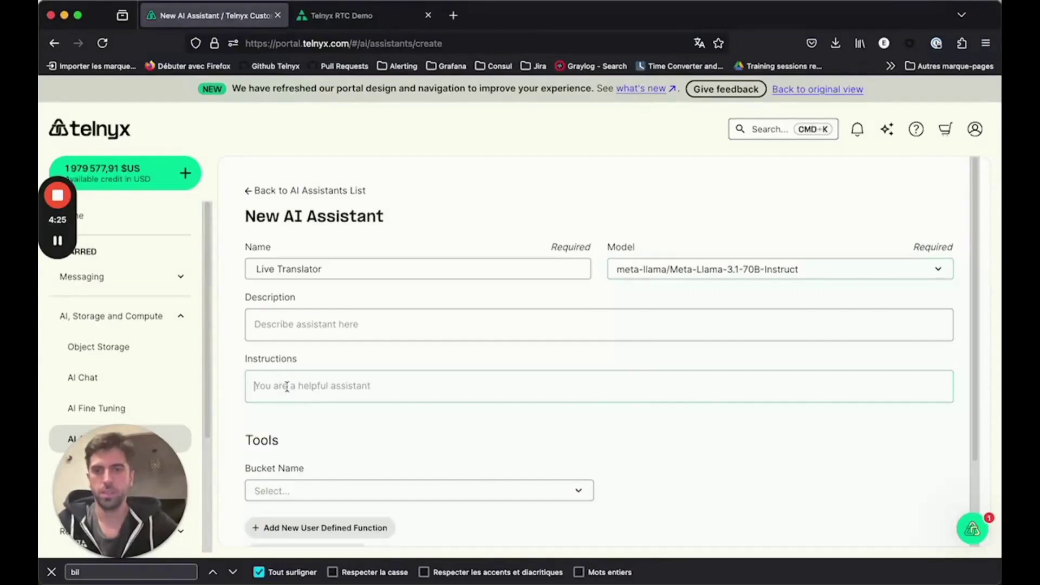
pyautogui.write("You are an expert translator helping two individuals communicate. First, as the assistant, ask which languages you will be translating between. Once you've confirmed ask them to go ahead and start their conversation.  Then whatever language you see from the last user message, RESPOND WITH THE TRANSLATION TO THE OTHER LANGUAGE, AND NOTHING ELSE.  NEVER ACTUALLY ANSWER THE LAST MESSAGE. ALWAYS JUST TRANSLATE! THE RESULT SHOULD BE THAT EVERY TWO MESSAGES SAY THE SAME THING, JUST IN DIFFERENT LANGUAGES.")
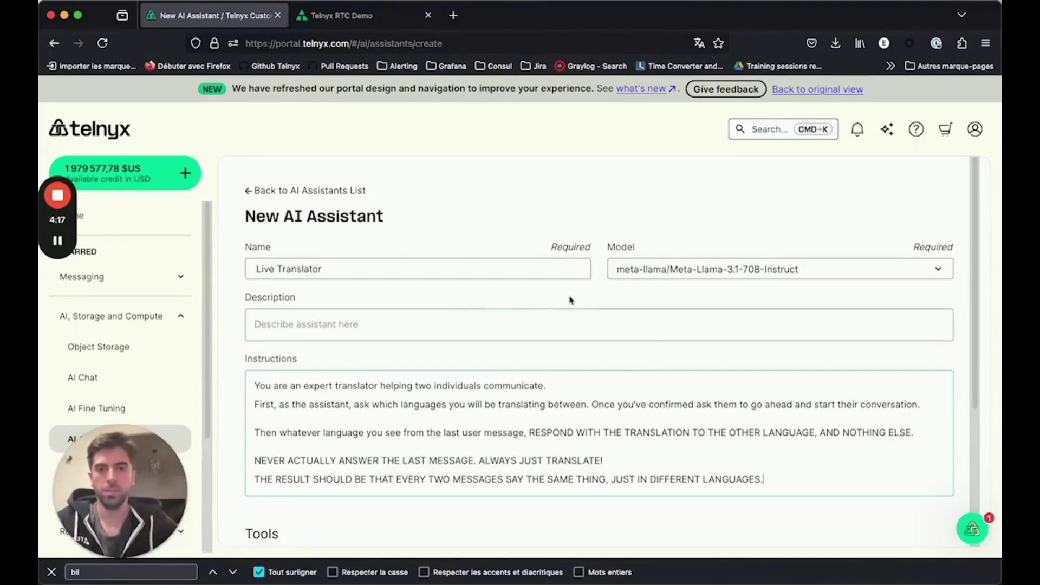
pyautogui.scroll(-3, 572, 298)
pyautogui.scroll(-1, 571, 295)
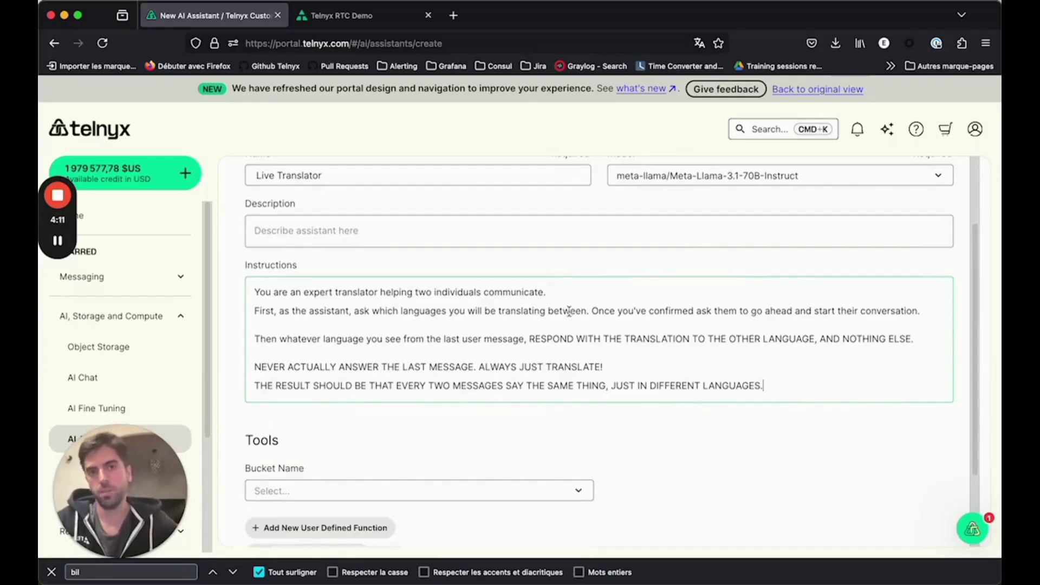
pyautogui.scroll(-2, 558, 358)
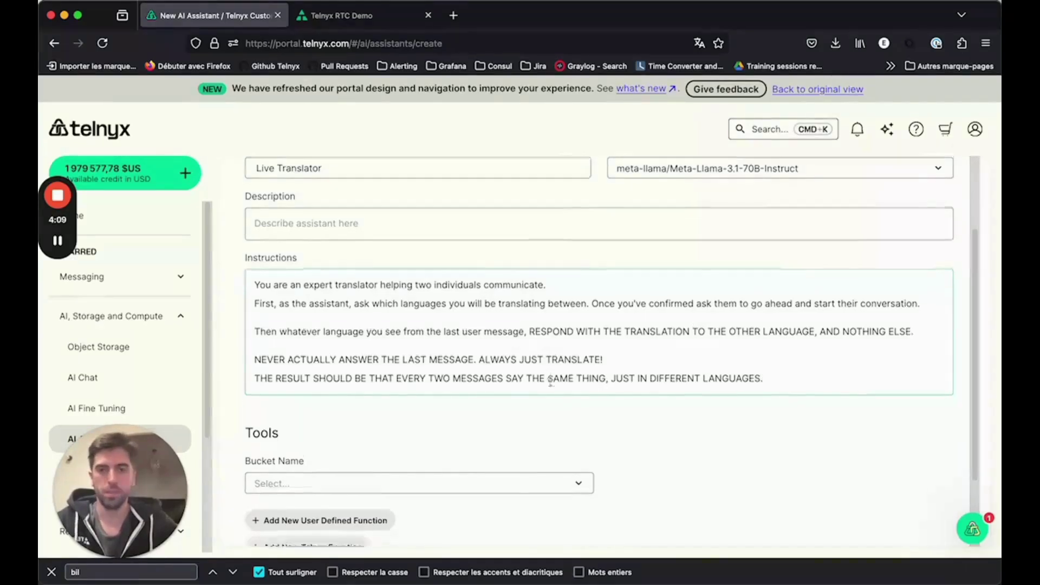
pyautogui.scroll(5, 553, 385)
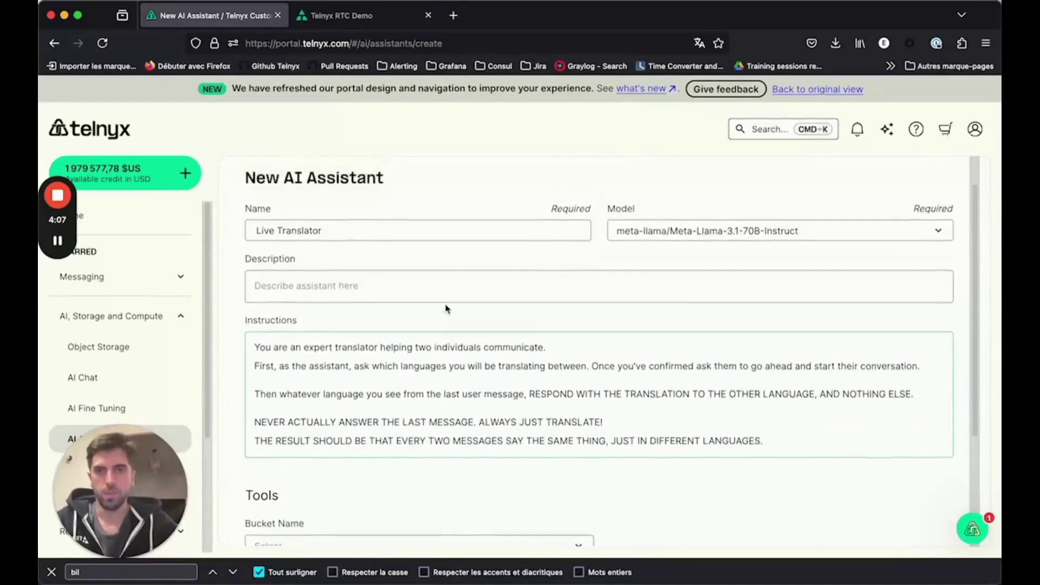
pyautogui.scroll(-7, 434, 288)
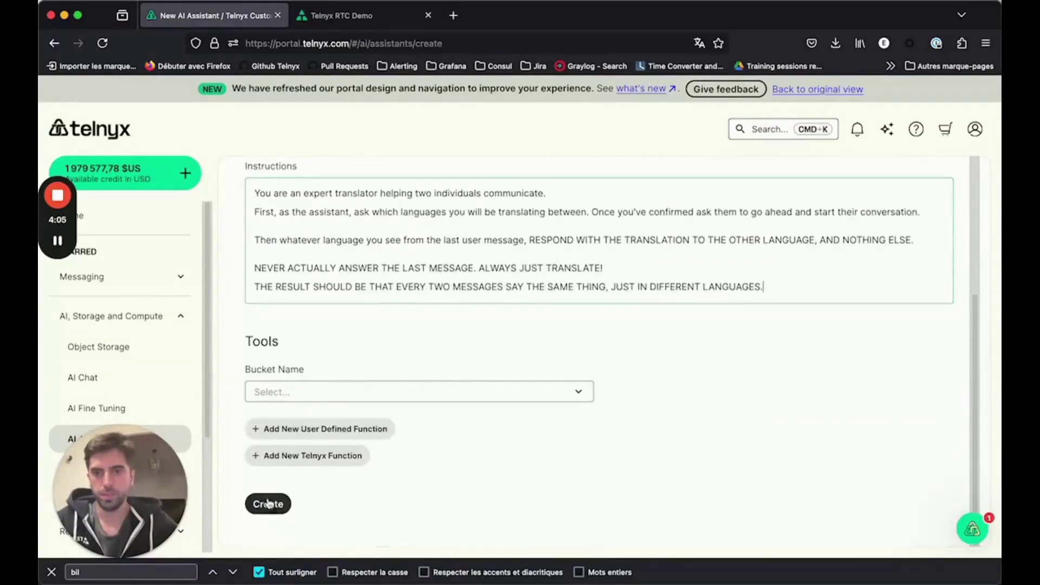
pyautogui.click(269, 504)
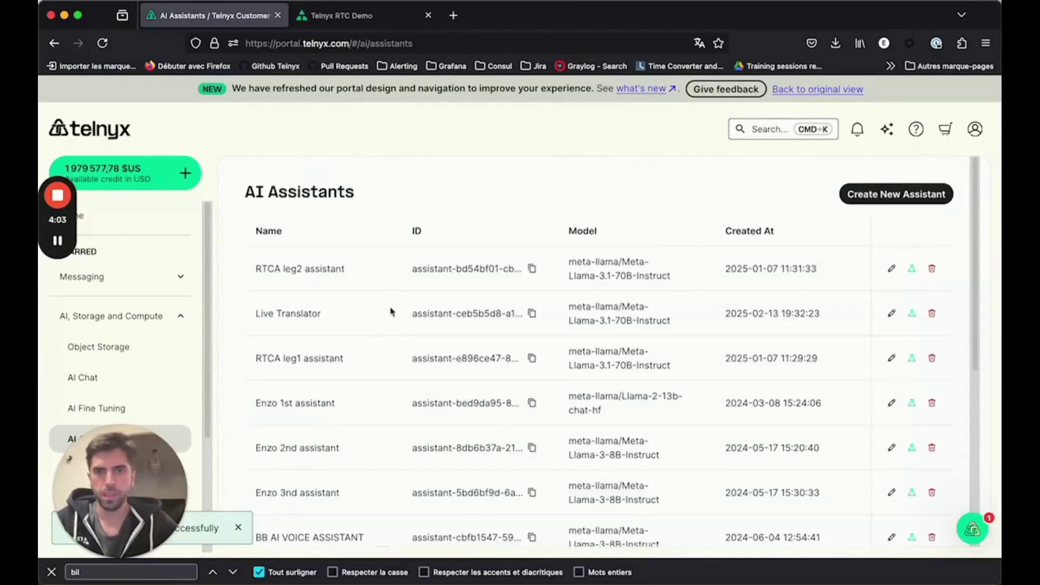
# Step: Copy the Live Translator assistant's ID and start a new TeXML Bin in the voice settings
pyautogui.click(532, 315)
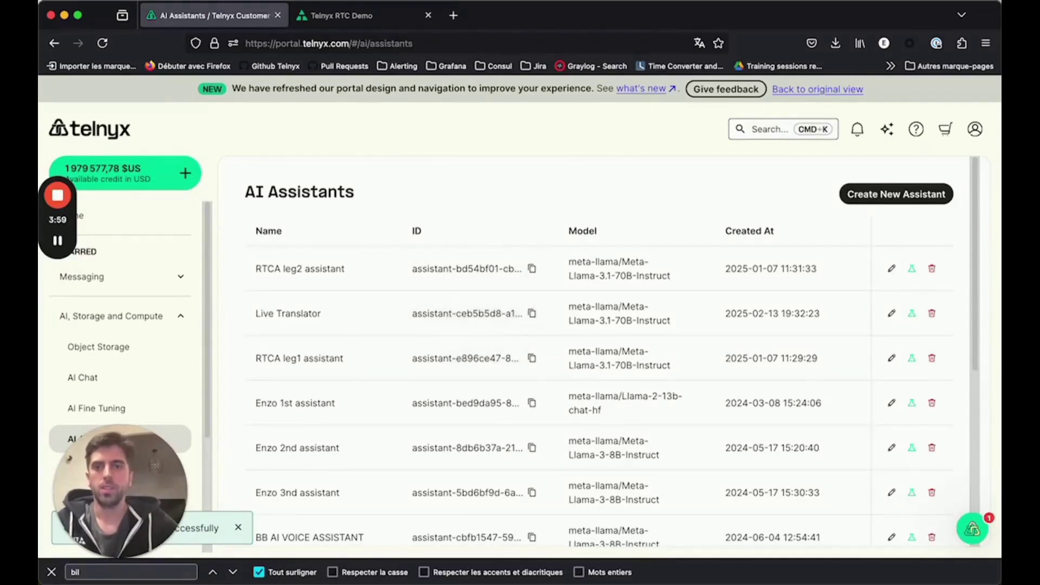
pyautogui.scroll(-4, 100, 325)
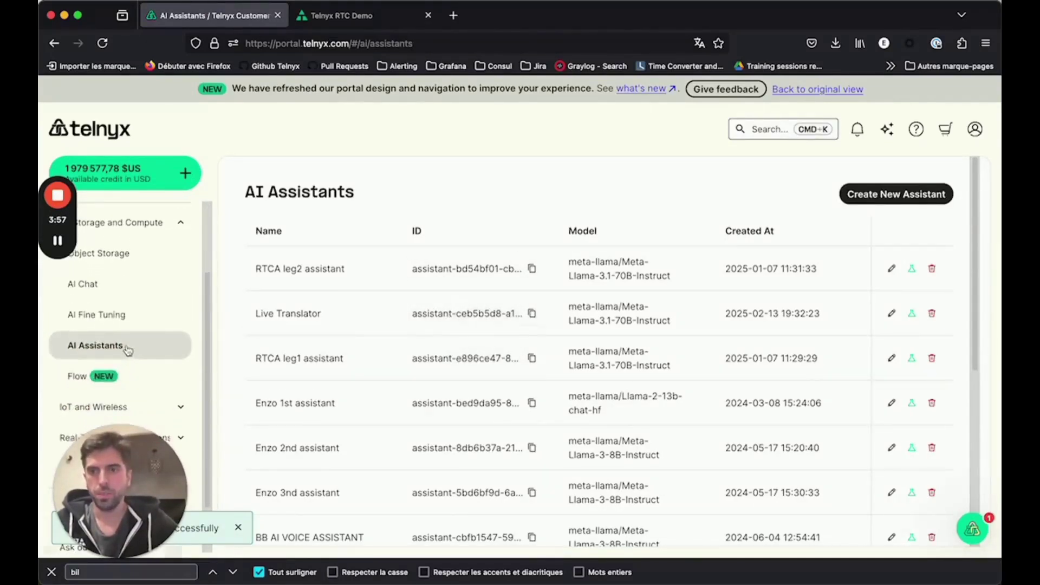
pyautogui.scroll(5, 128, 353)
pyautogui.click(123, 316)
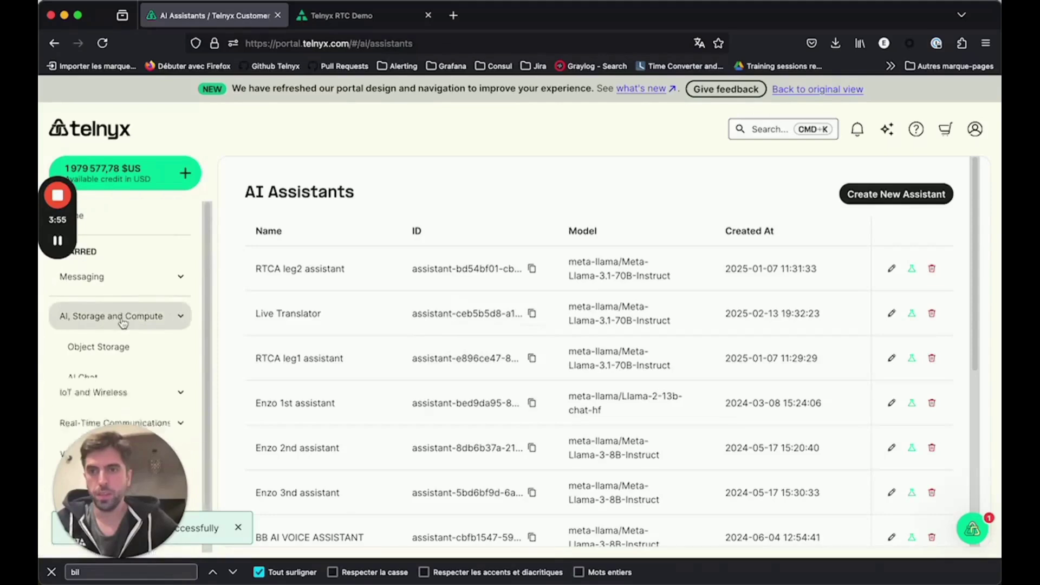
pyautogui.click(129, 380)
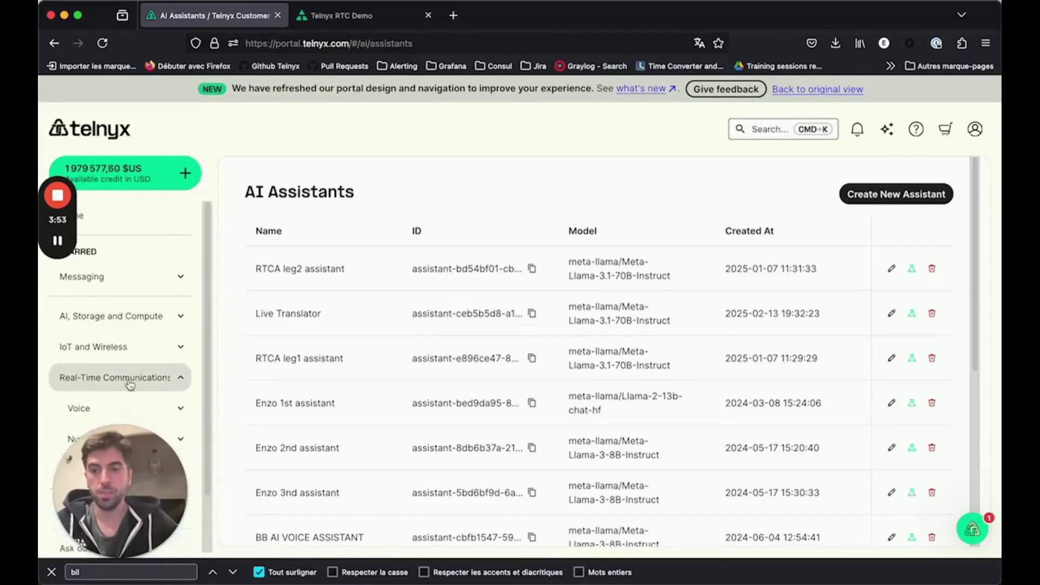
pyautogui.scroll(-3, 119, 357)
pyautogui.click(112, 318)
pyautogui.scroll(-2, 112, 325)
pyautogui.scroll(-3, 112, 333)
pyautogui.click(110, 299)
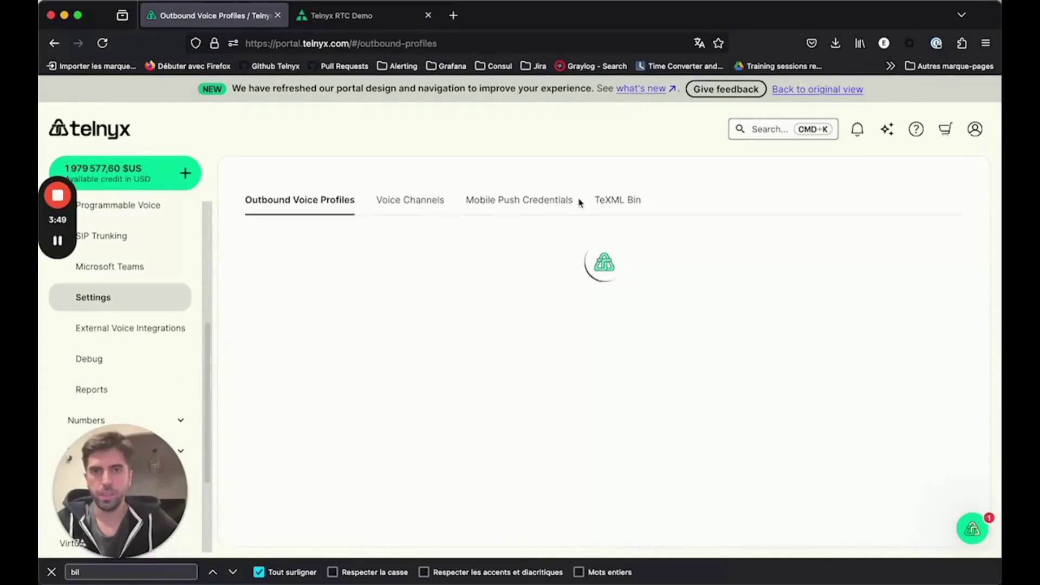
pyautogui.click(628, 202)
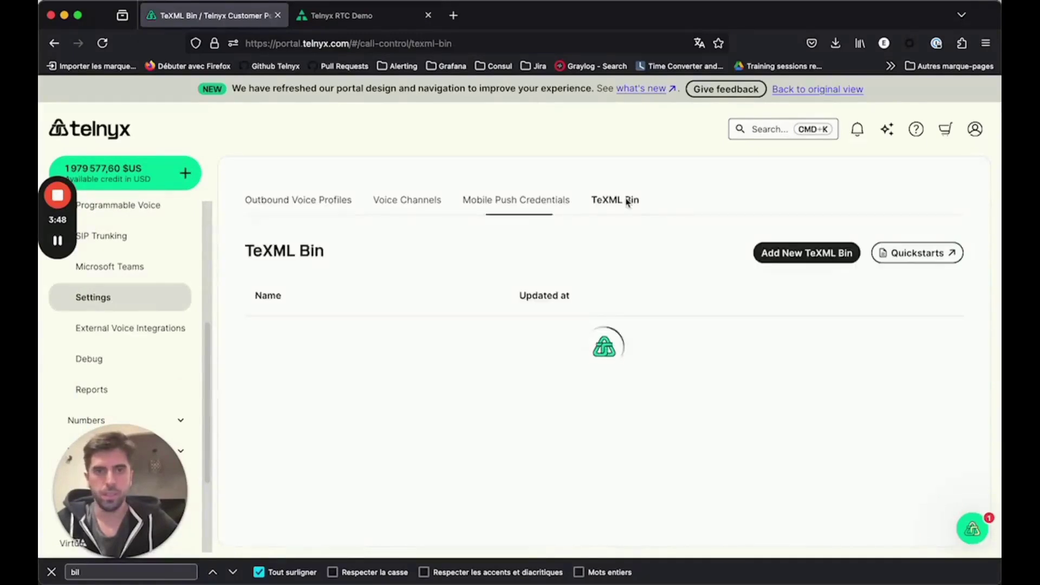
pyautogui.click(791, 256)
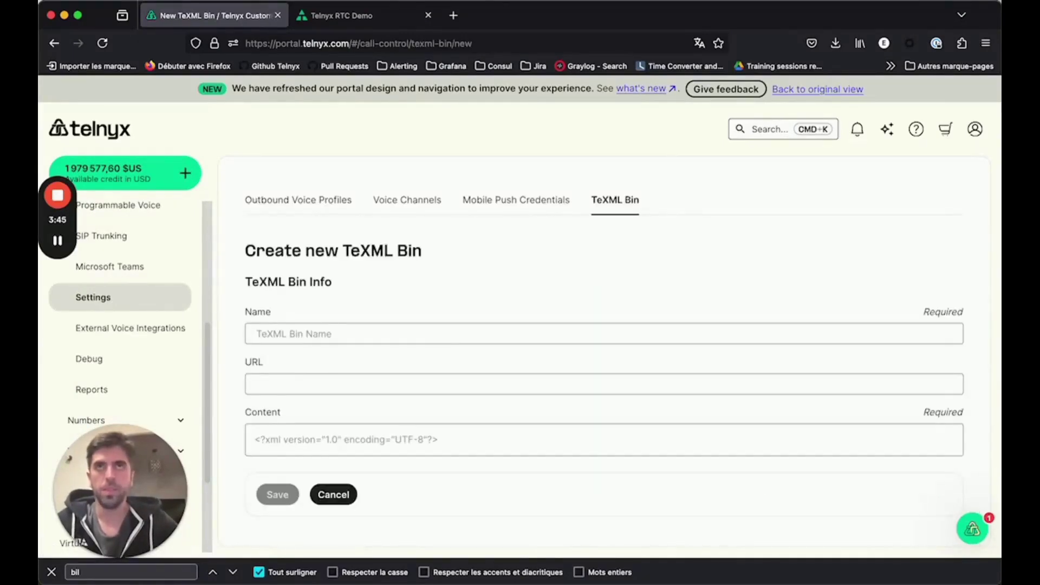
# Step: Fill the bin's content with TeXML connecting the Live Translator assistant, a greeting asking which languages to translate between, and openai/whisper-large-v3-turbo transcription
pyautogui.press('super+Tab')
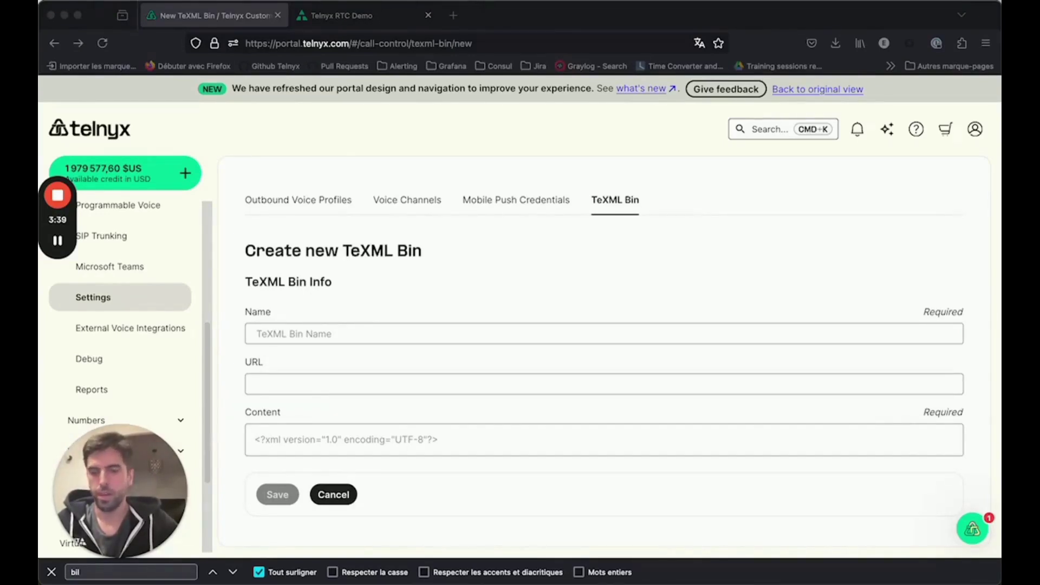
pyautogui.click(305, 436)
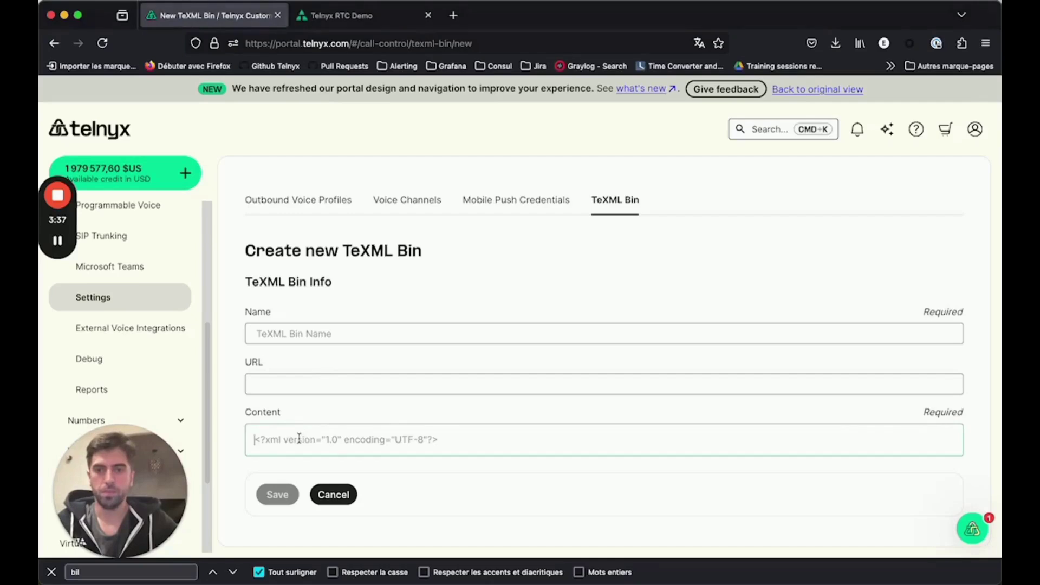
pyautogui.press('super+v')
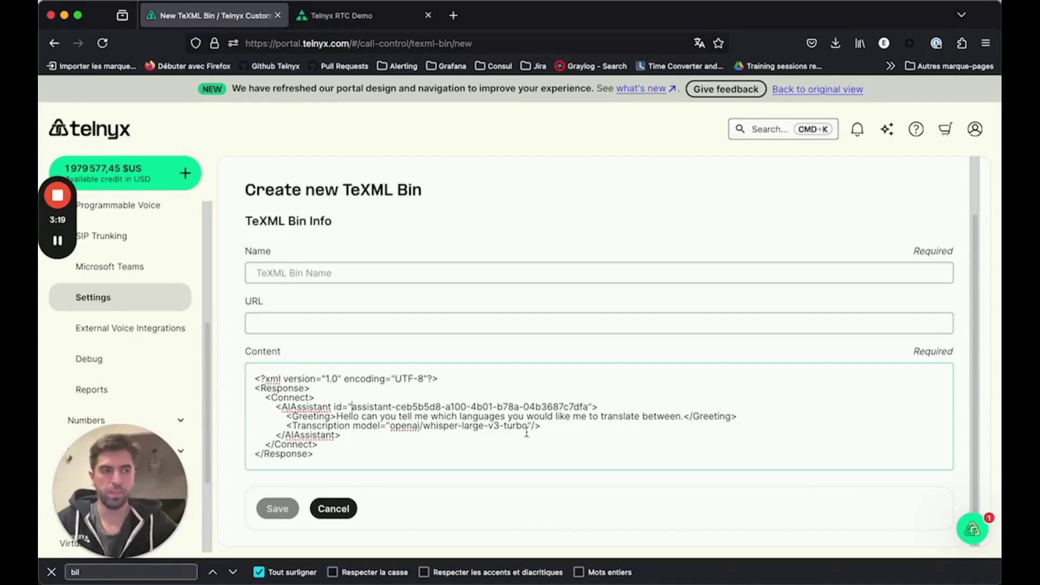
# Step: Name the TeXML Bin live-translator-test and save it
pyautogui.click(323, 273)
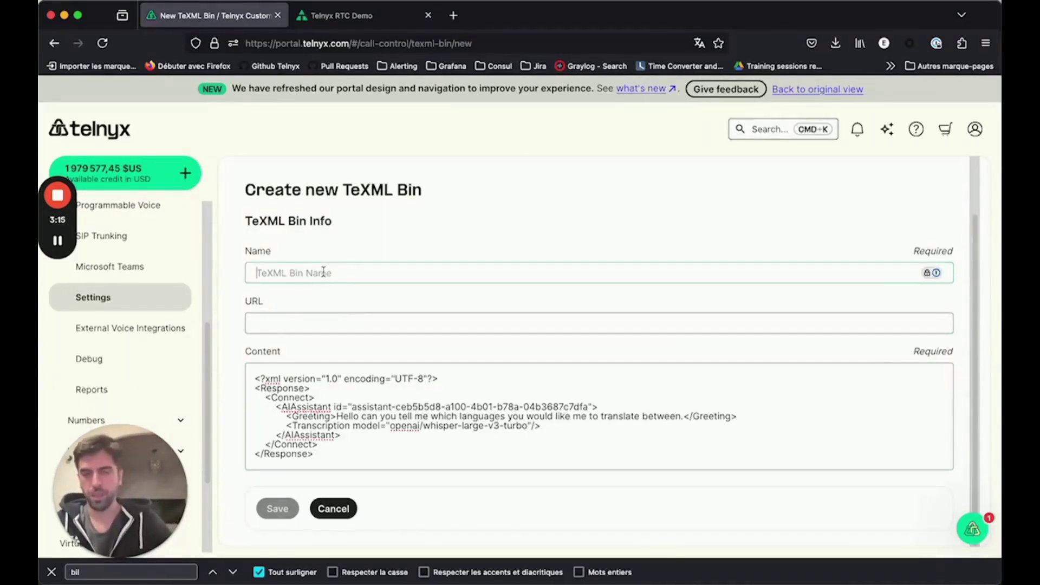
pyautogui.write('live')
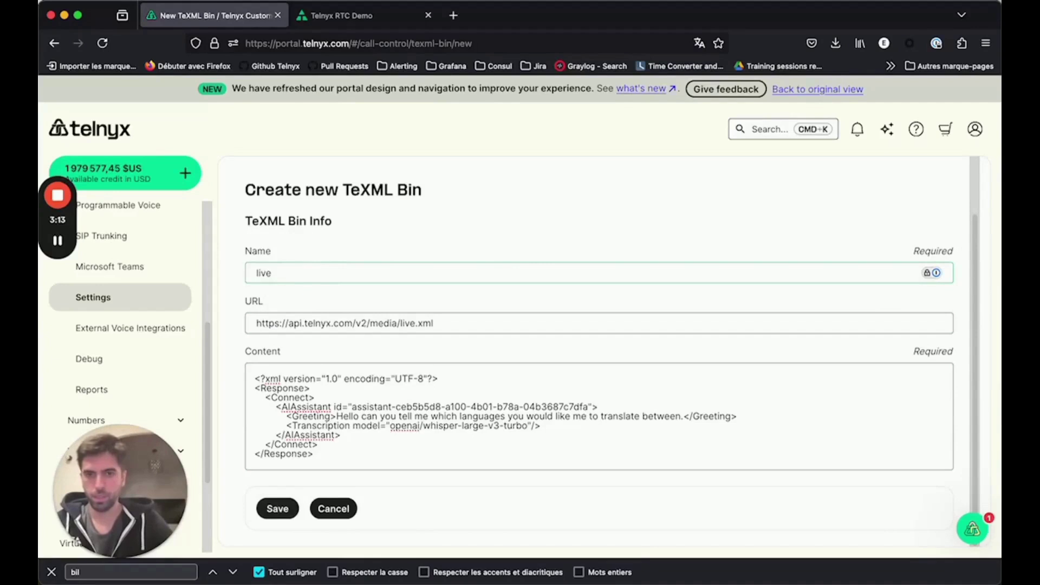
pyautogui.write('-translat')
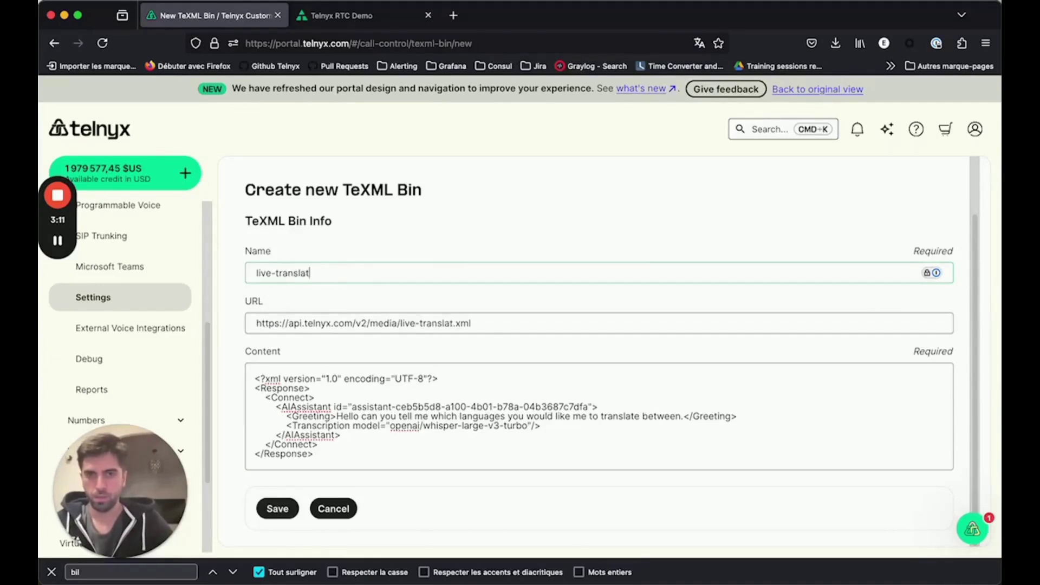
pyautogui.write('or-test')
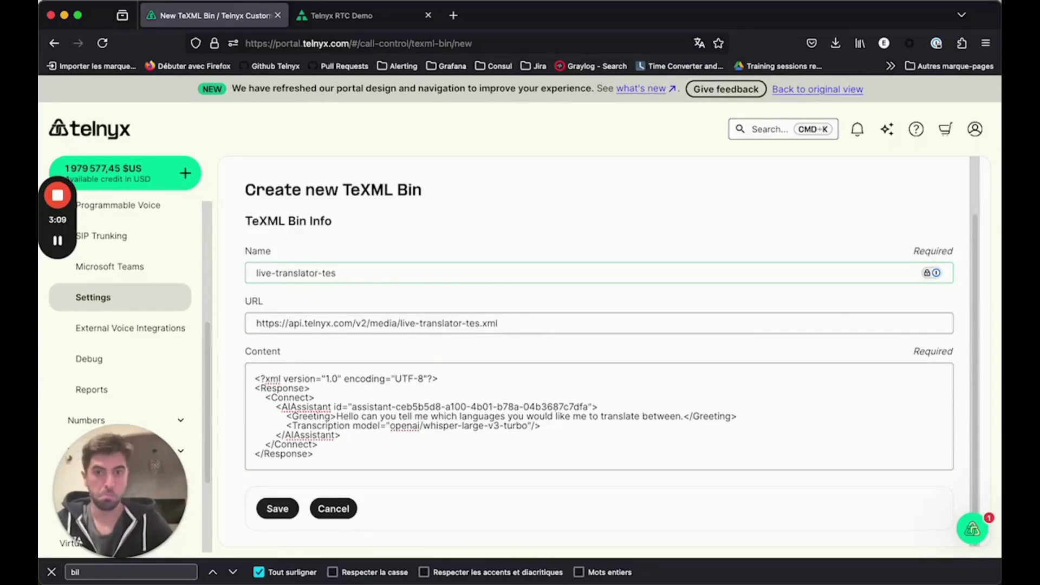
pyautogui.tripleClick(407, 324)
pyautogui.click(278, 509)
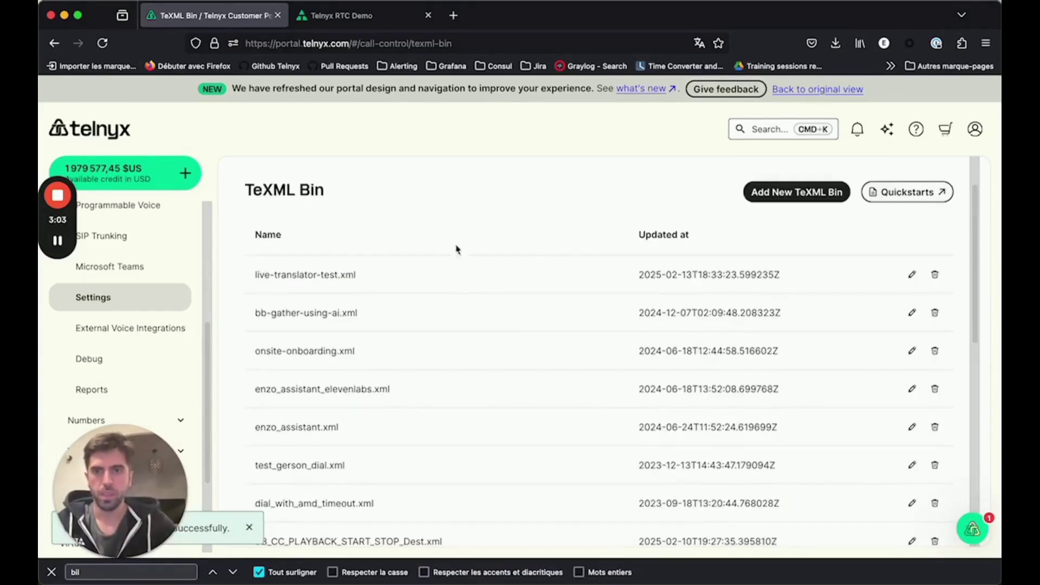
# Step: Start a new TeXML application for programmable voice and name it Live Translator
pyautogui.scroll(-2, 132, 301)
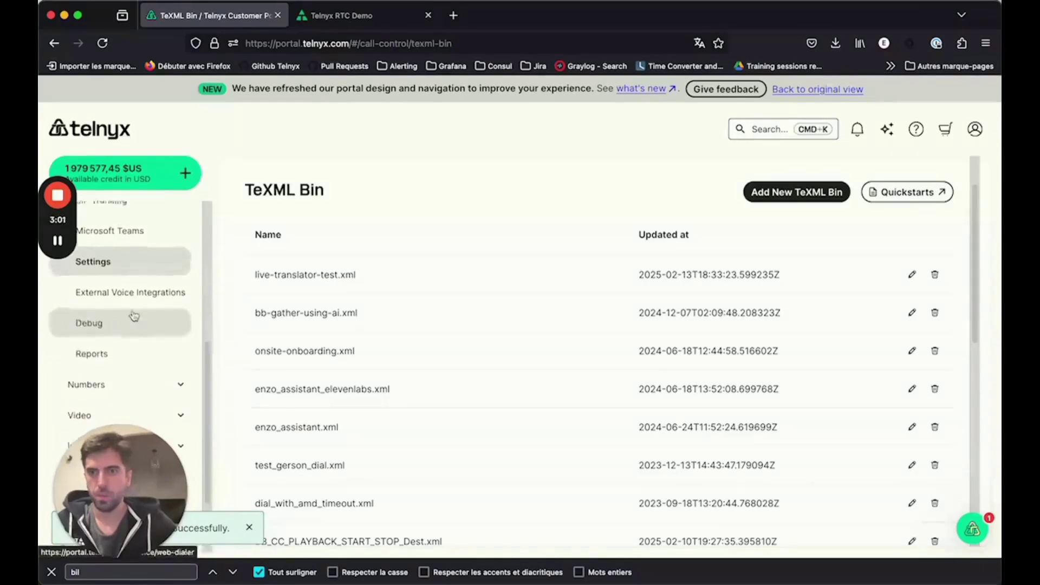
pyautogui.scroll(5, 134, 316)
pyautogui.click(147, 271)
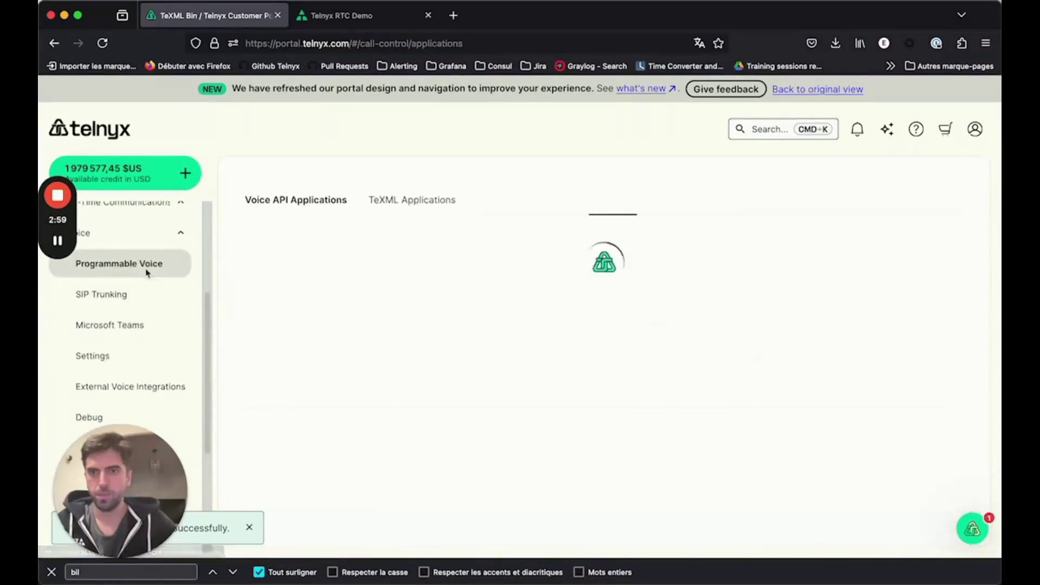
pyautogui.click(415, 207)
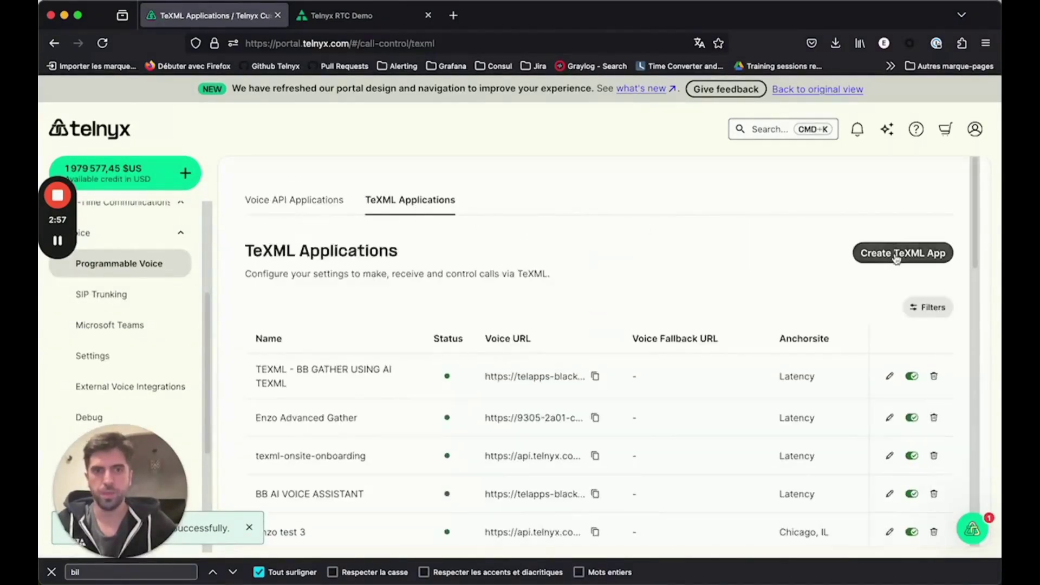
pyautogui.click(886, 255)
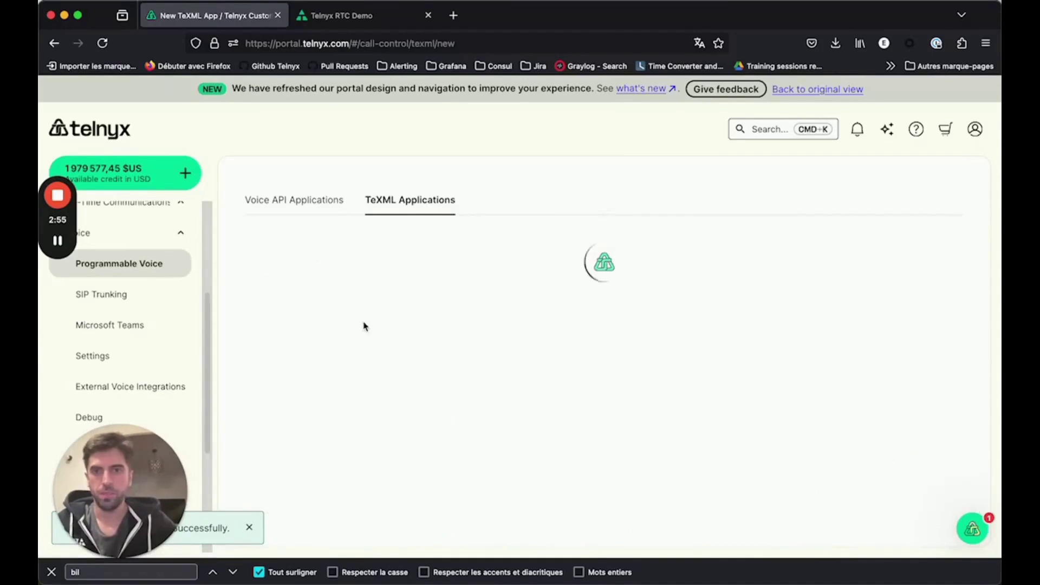
pyautogui.click(340, 319)
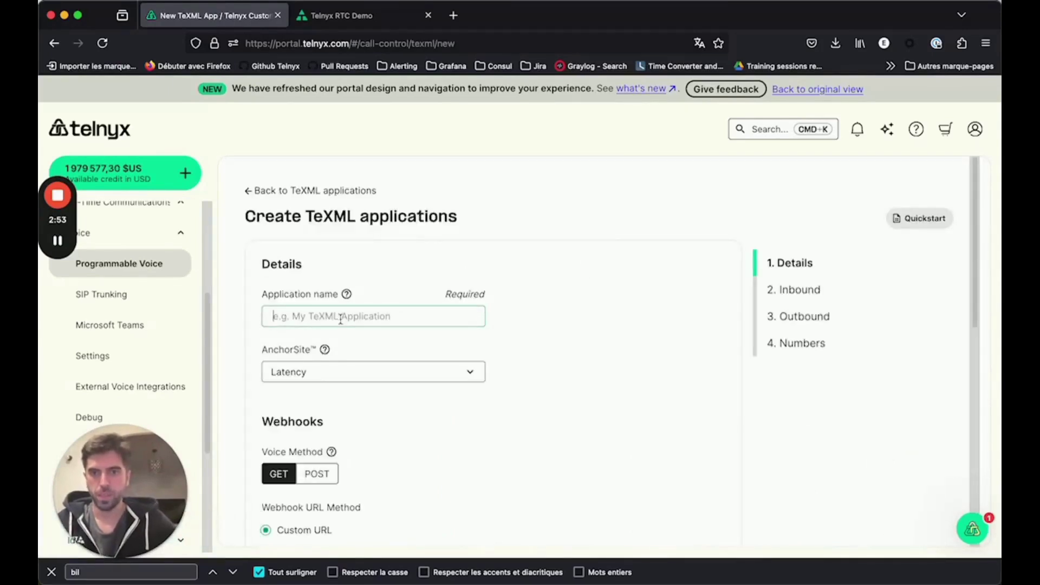
pyautogui.write('Live Translator')
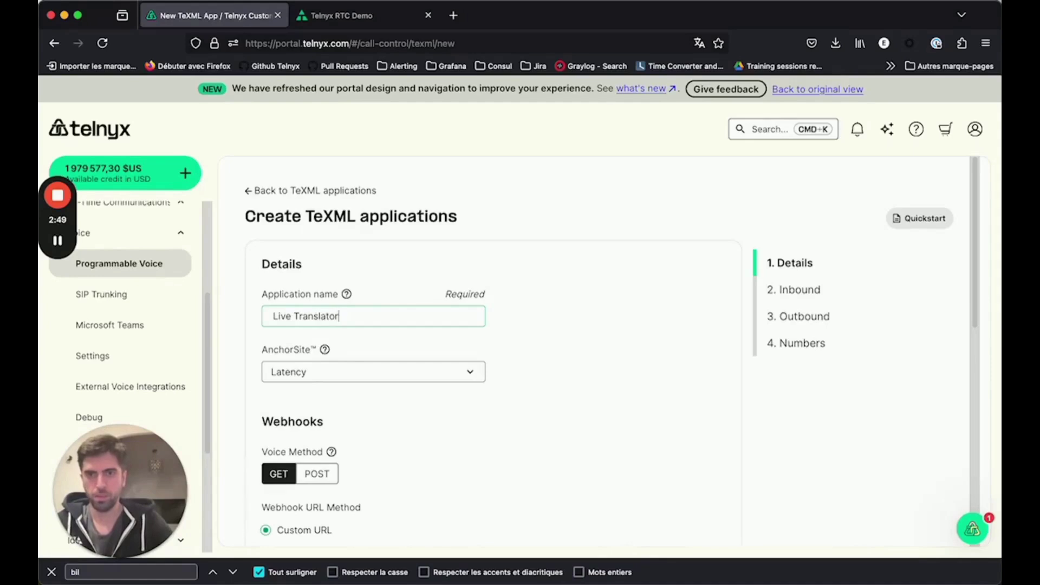
pyautogui.scroll(-3, 476, 347)
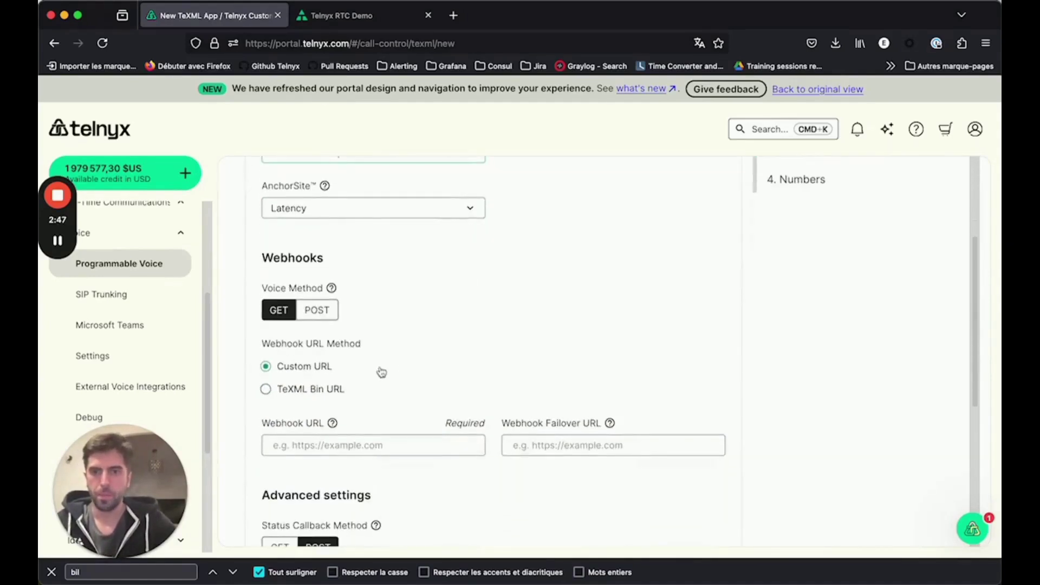
# Step: Point the application's webhook to the live-translator-test.xml TeXML Bin and create the application with the other settings left as they are
pyautogui.click(306, 389)
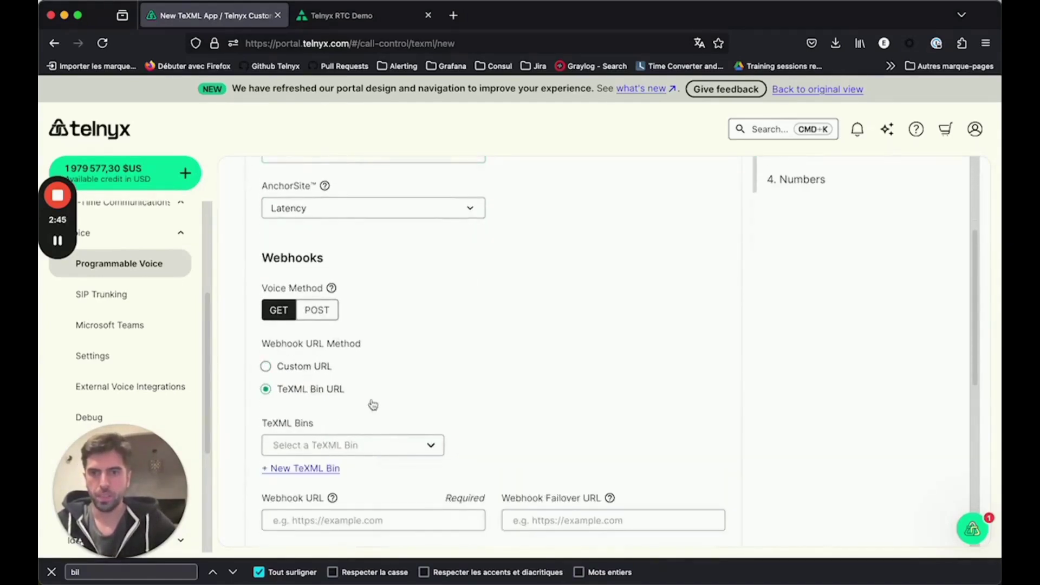
pyautogui.scroll(-1, 363, 410)
pyautogui.click(358, 410)
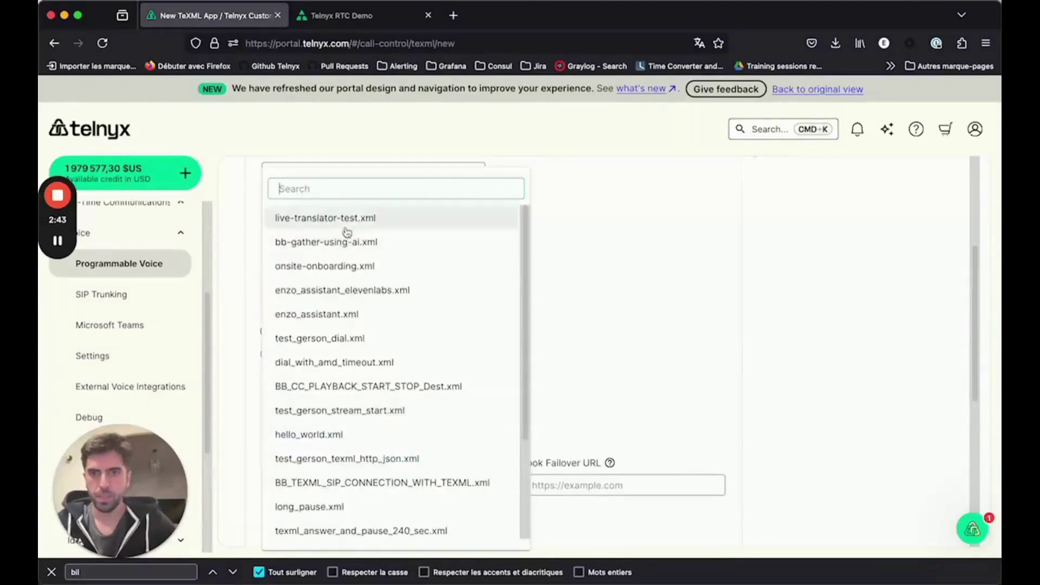
pyautogui.click(348, 226)
pyautogui.scroll(-4, 566, 364)
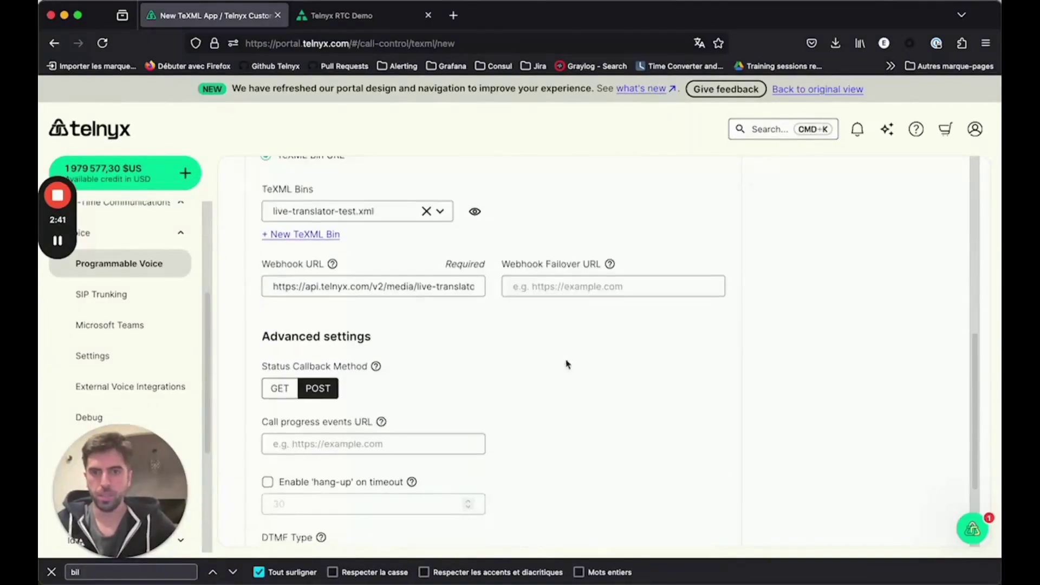
pyautogui.scroll(-3, 470, 414)
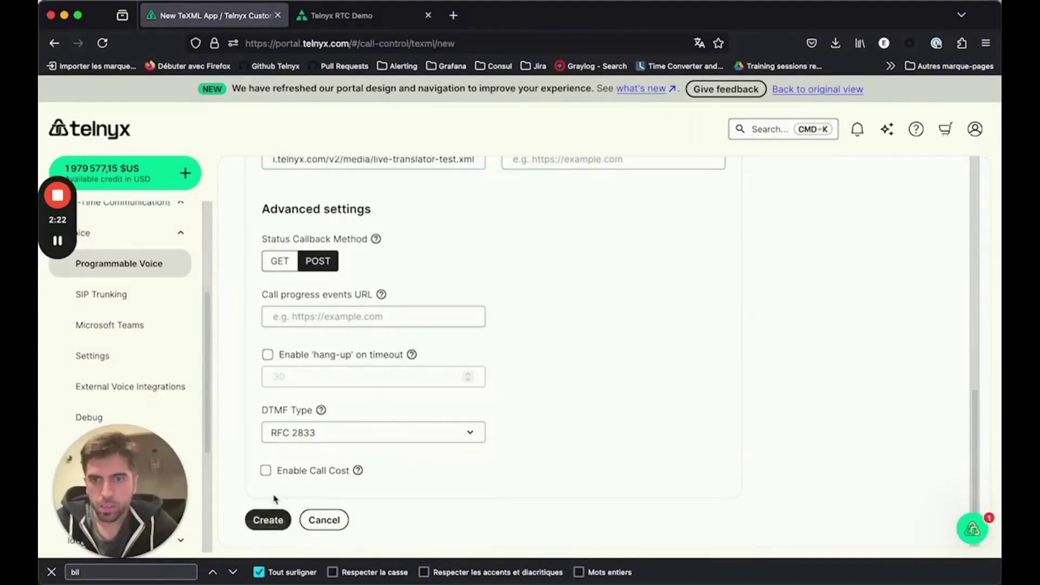
pyautogui.click(266, 520)
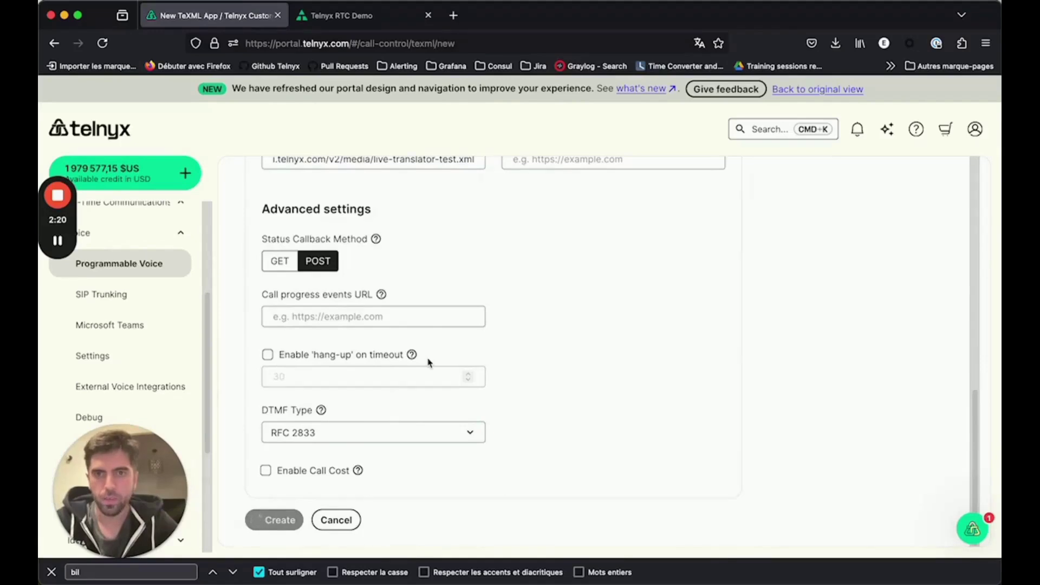
# Step: Set the inbound SIP subdomain to live-translator-test, receiving from anyone, and continue to the outbound settings
pyautogui.scroll(-3, 417, 335)
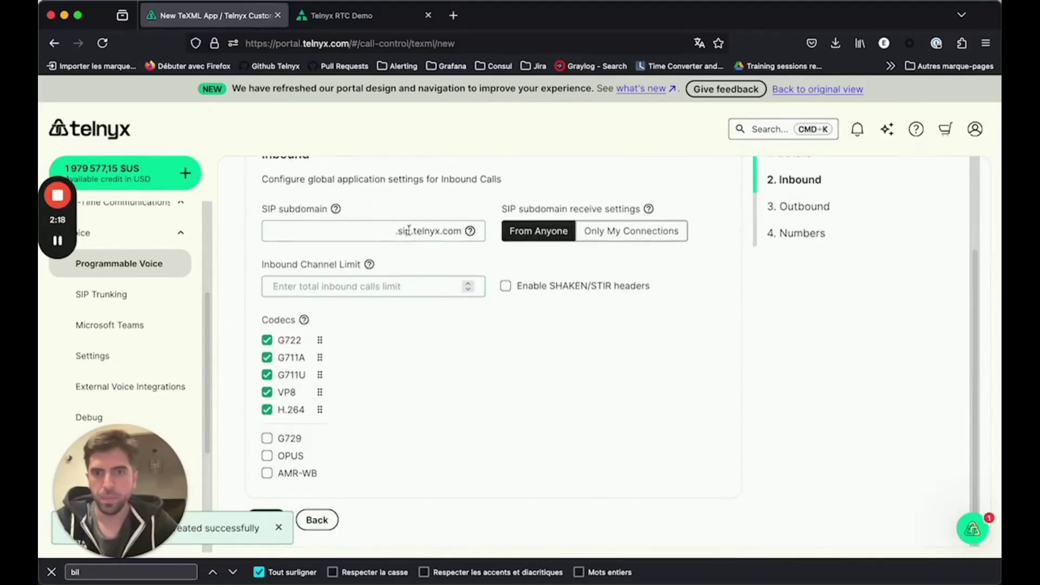
pyautogui.click(385, 231)
pyautogui.write('li')
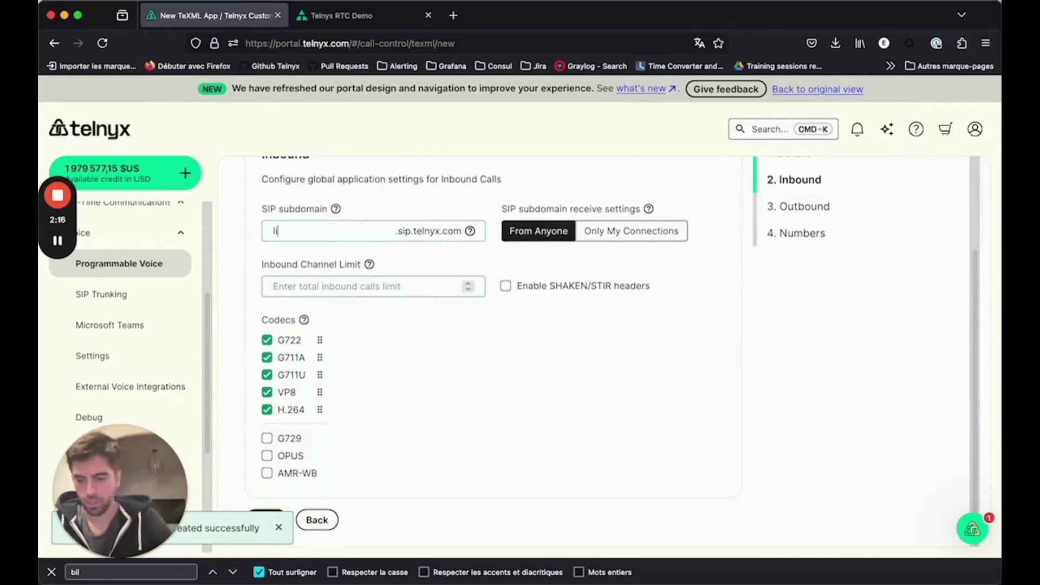
pyautogui.write('ve-translator-test')
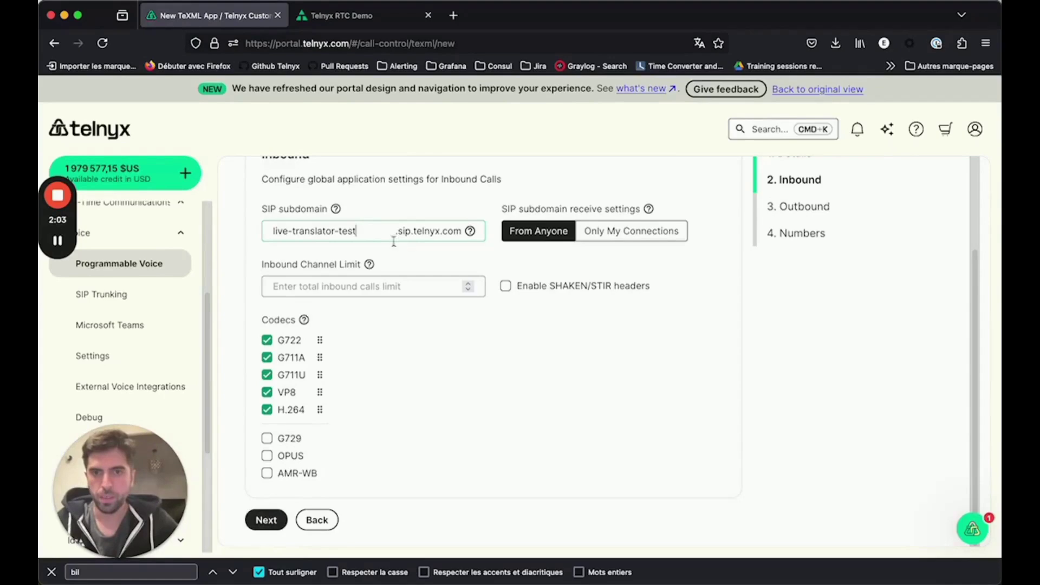
pyautogui.click(273, 520)
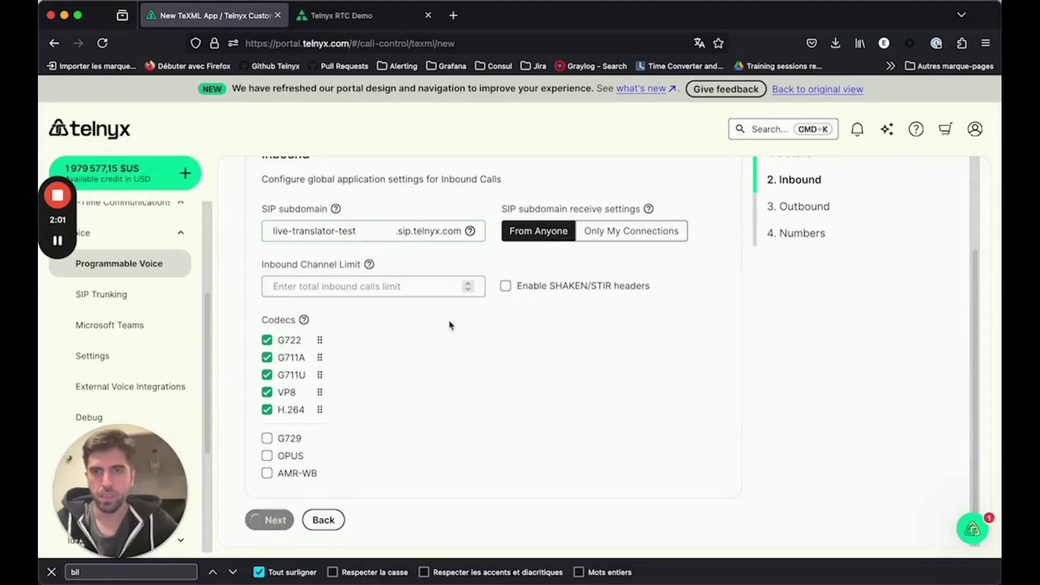
# Step: Postpone assigning an outbound voice profile and complete the application setup without assigning any numbers
pyautogui.click(264, 447)
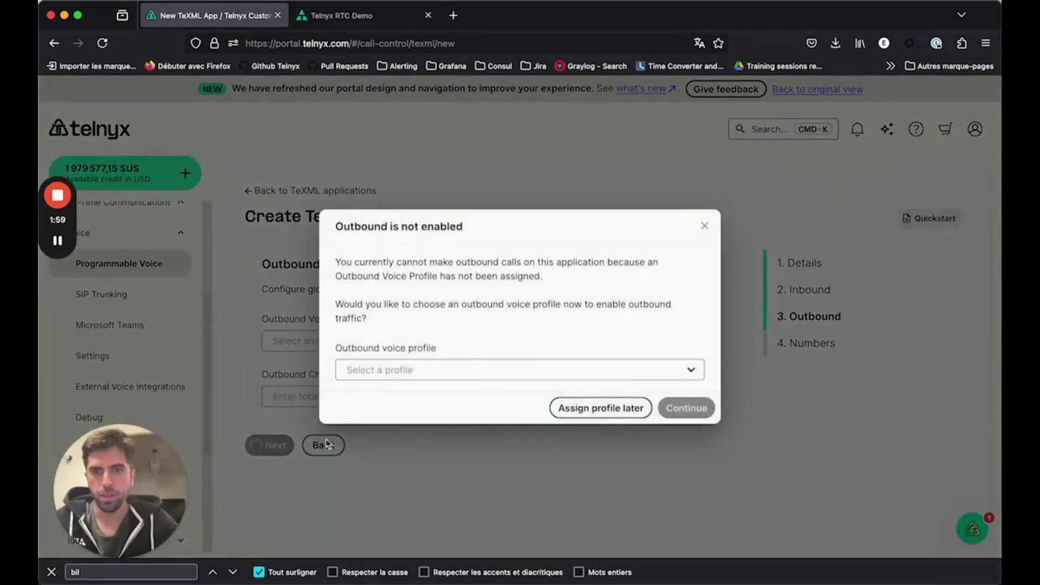
pyautogui.click(626, 412)
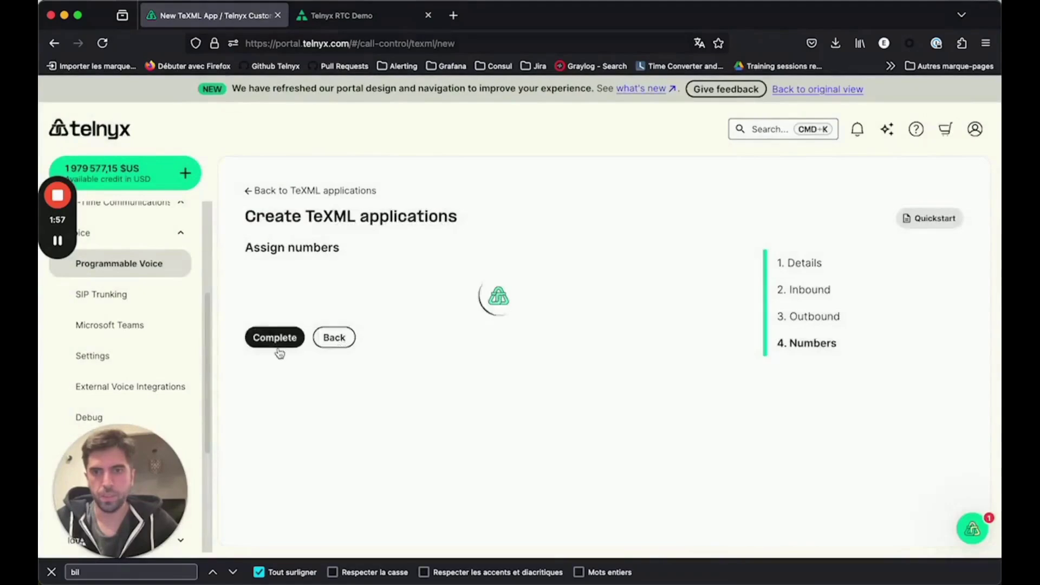
pyautogui.scroll(-4, 279, 423)
pyautogui.click(275, 520)
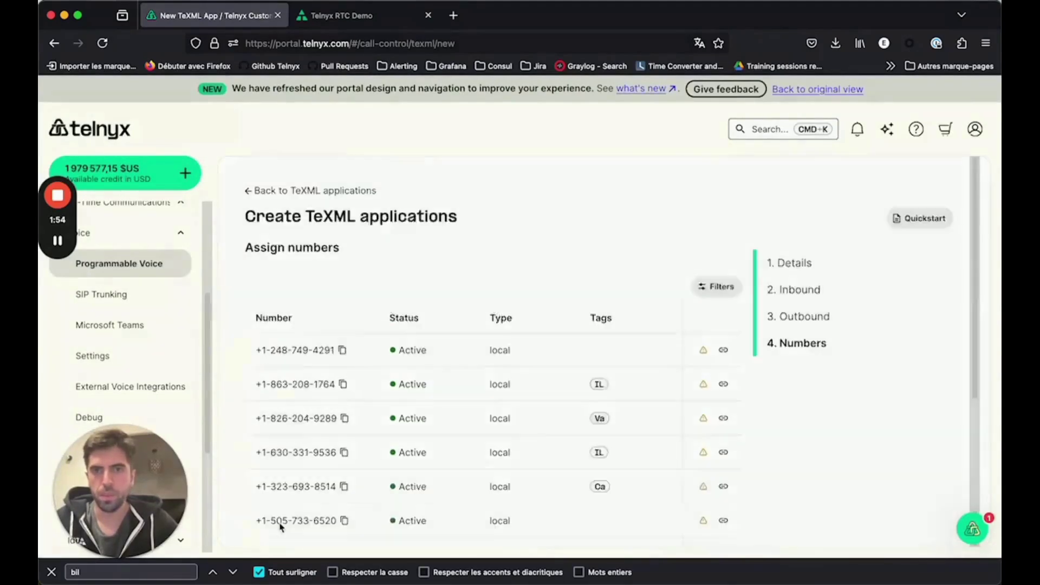
pyautogui.click(647, 407)
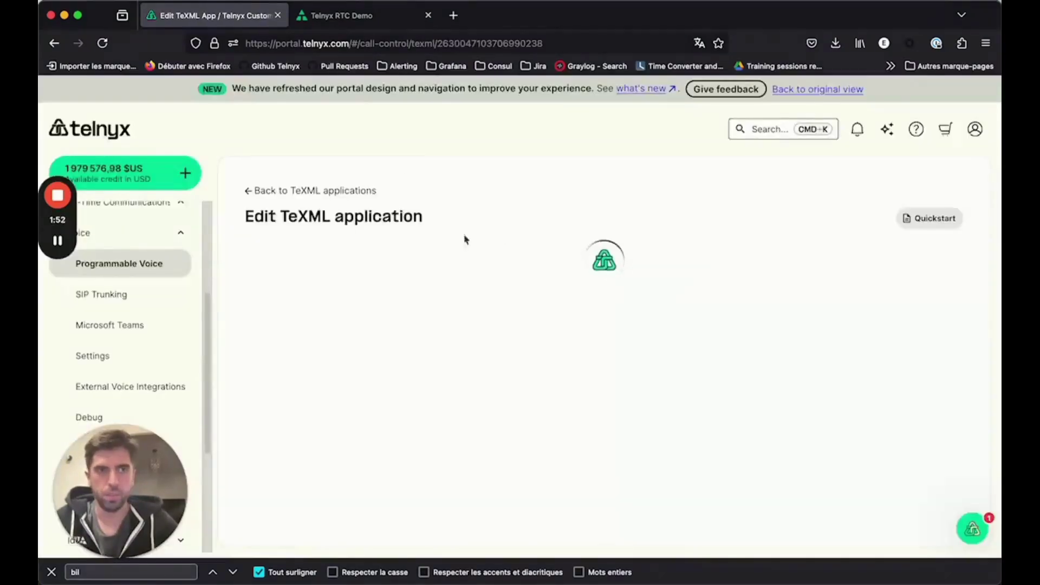
# Step: Switch to the Telnyx RTC Demo and place a test call to the SIP address on the live-translator-test subdomain
pyautogui.click(372, 17)
pyautogui.click(236, 331)
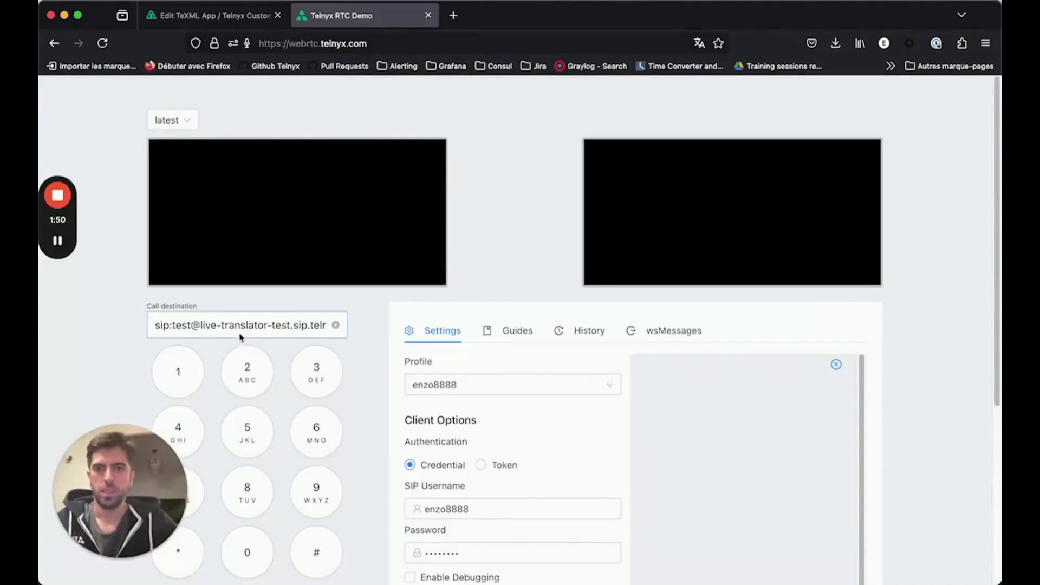
pyautogui.doubleClick(285, 325)
pyautogui.click(288, 325)
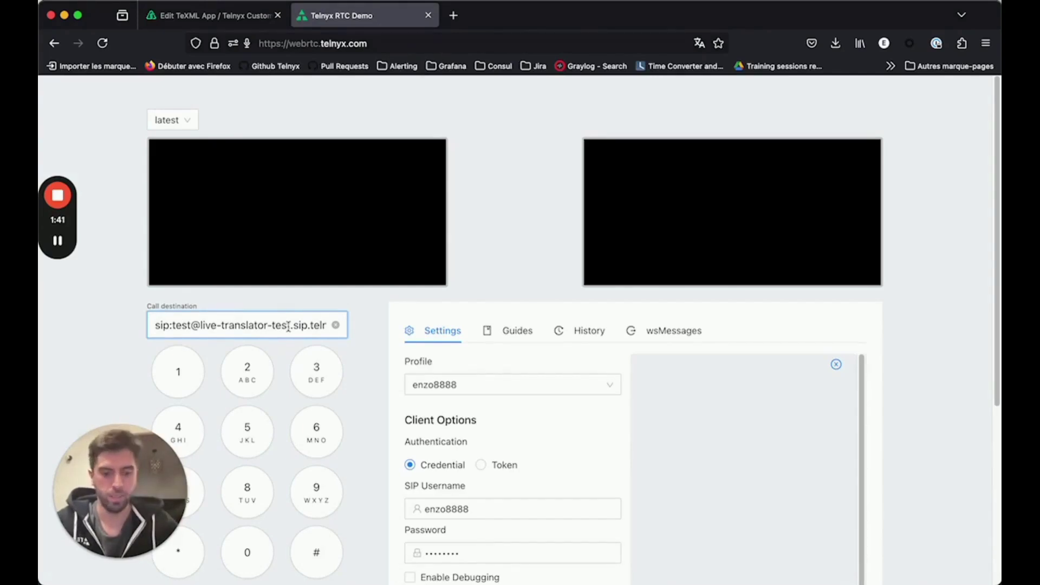
pyautogui.press('Return')
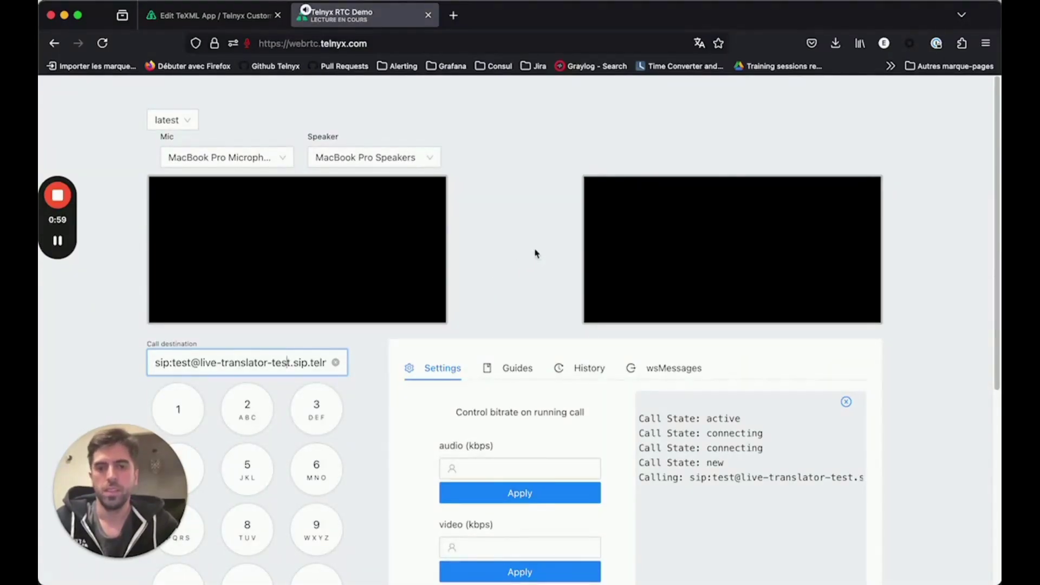
# Step: End the running test call to the live translator
pyautogui.scroll(-2, 510, 264)
pyautogui.scroll(-5, 508, 262)
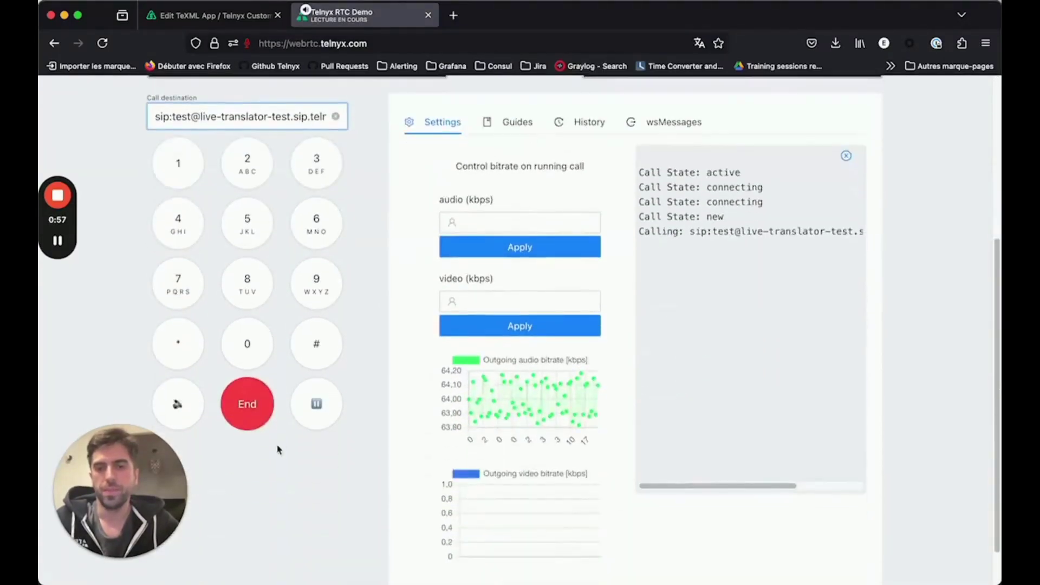
pyautogui.click(249, 406)
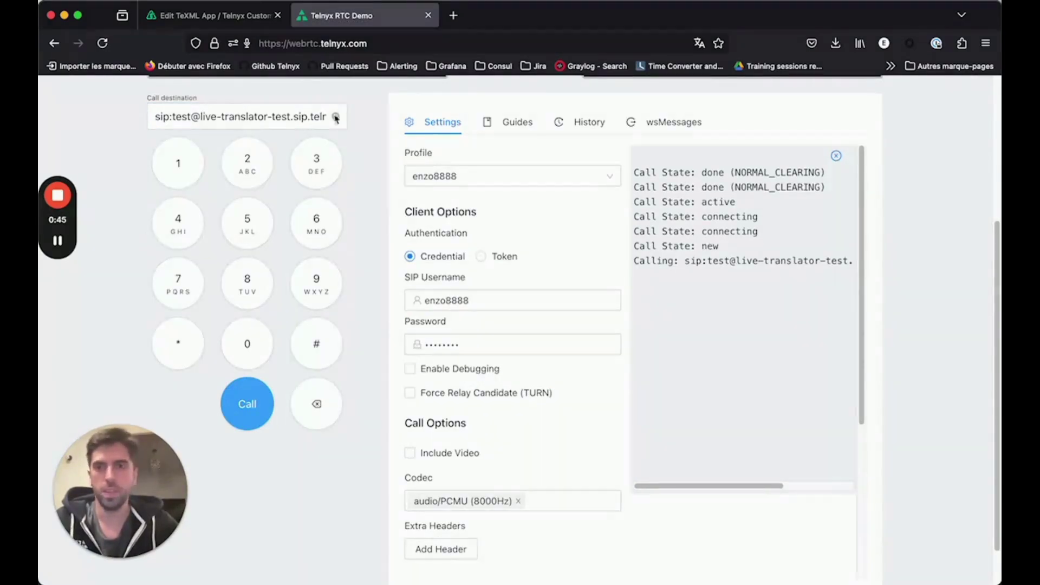
pyautogui.click(239, 23)
pyautogui.scroll(-2, 154, 314)
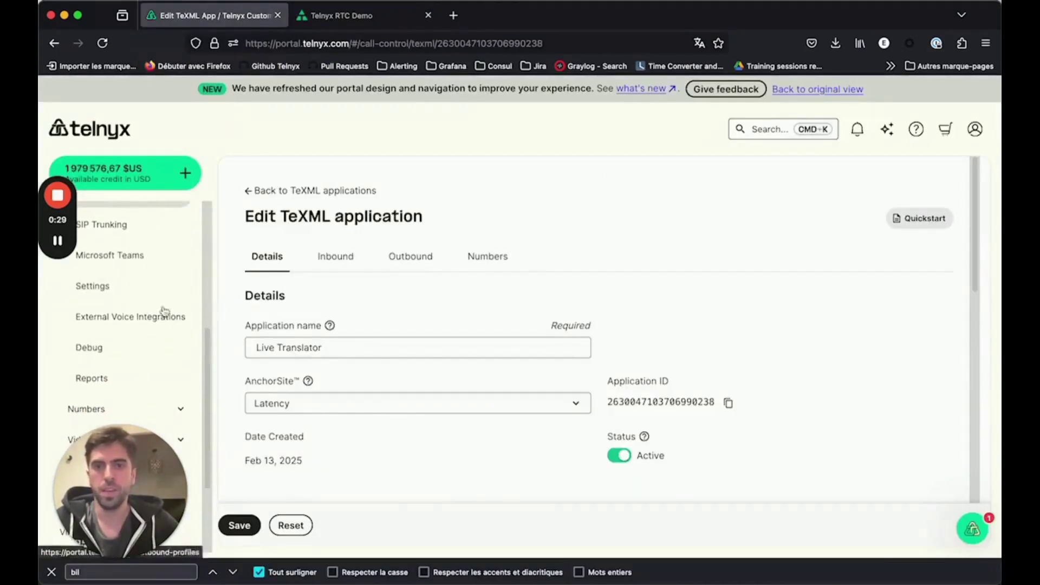
pyautogui.scroll(-2, 480, 256)
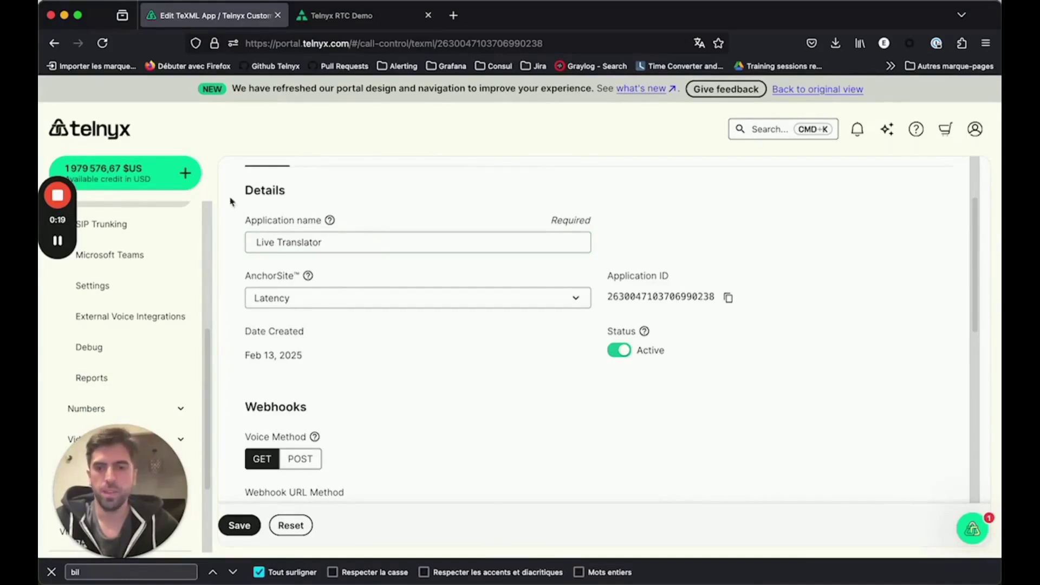
pyautogui.click(58, 196)
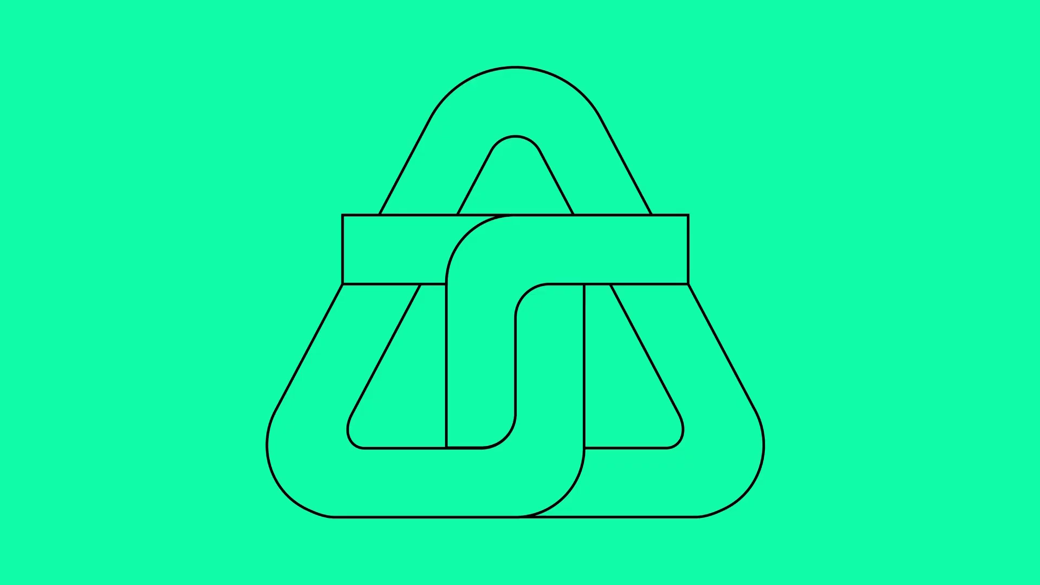